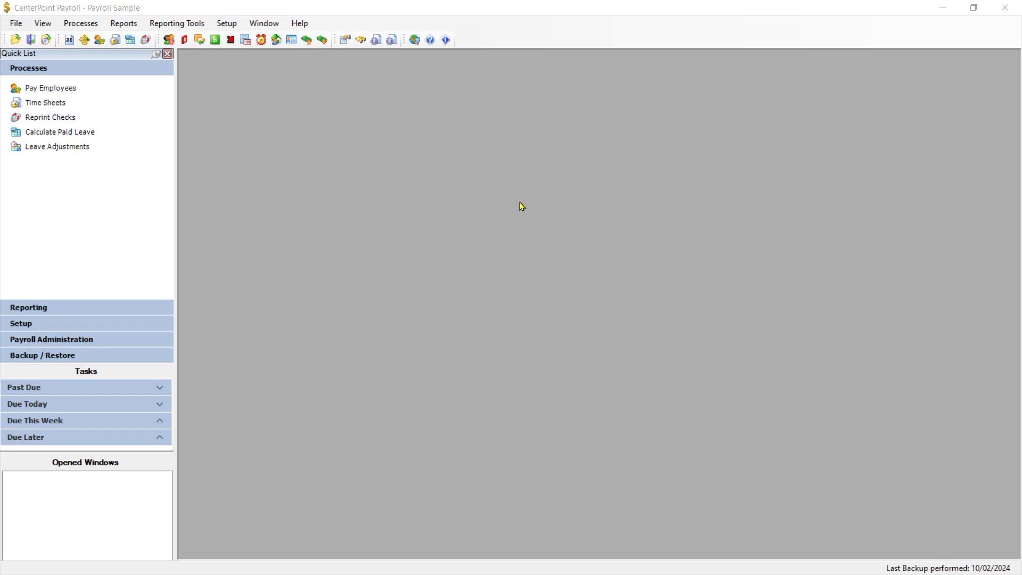
# - Open the CO Child Support deduction for editing from the Deductions & Benefits setup list
pyautogui.click(227, 24)
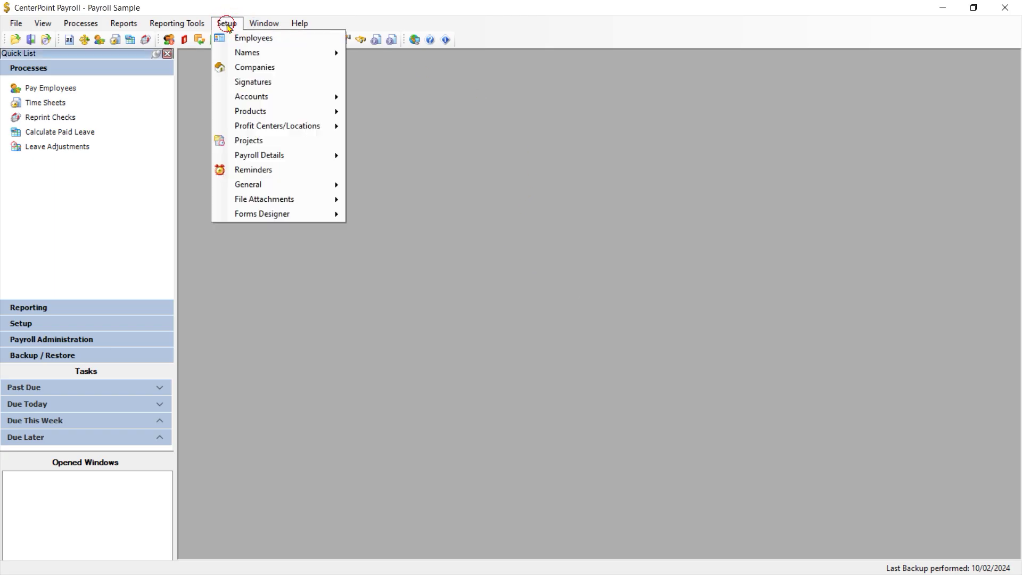
pyautogui.moveTo(261, 154)
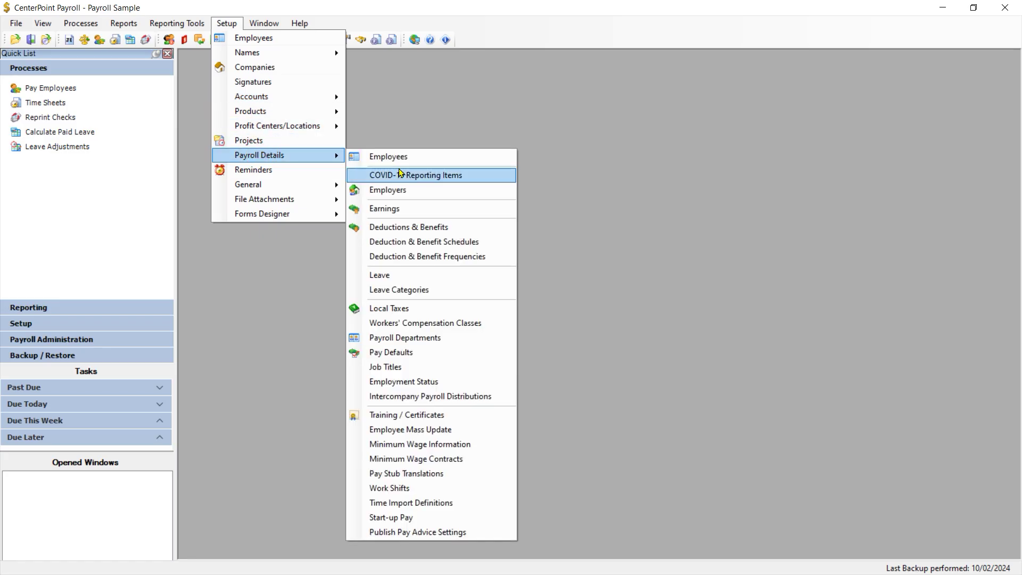
pyautogui.click(391, 226)
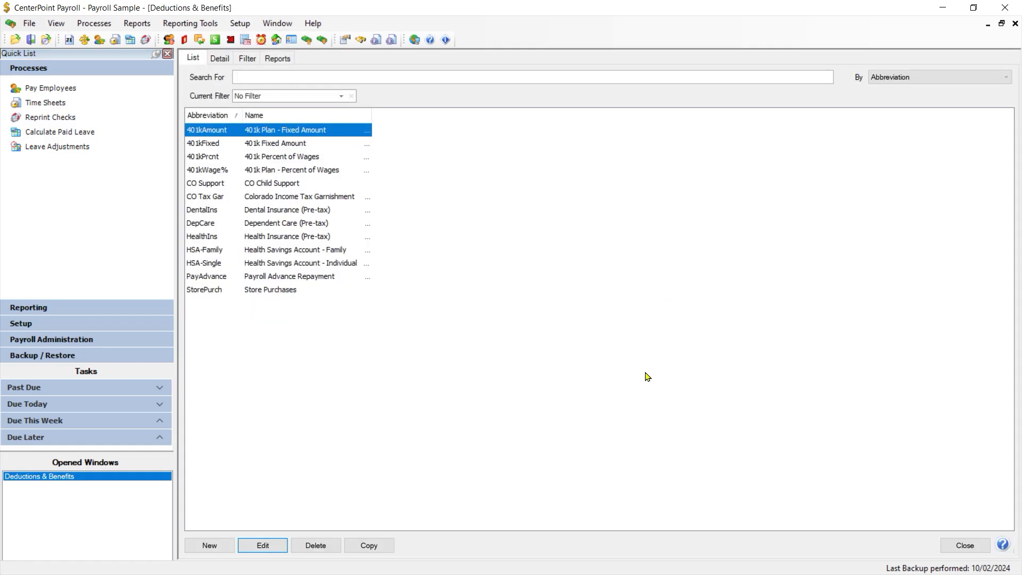
pyautogui.click(274, 184)
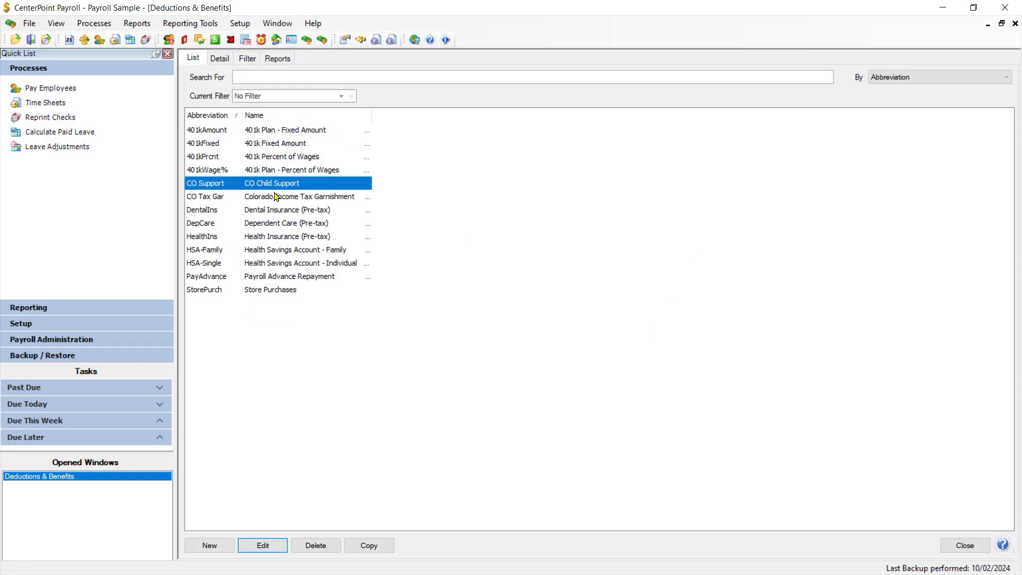
pyautogui.click(277, 198)
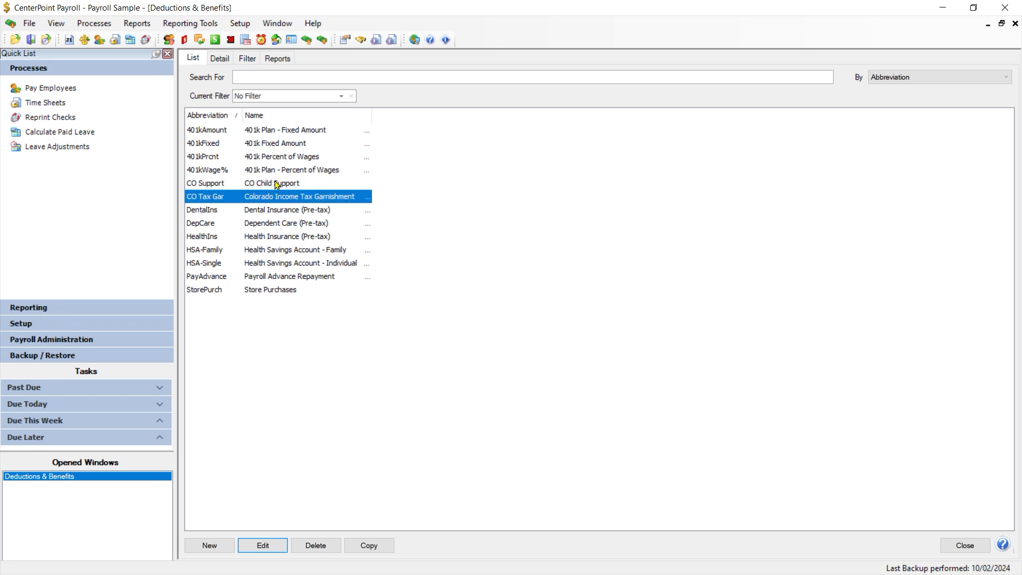
pyautogui.click(276, 184)
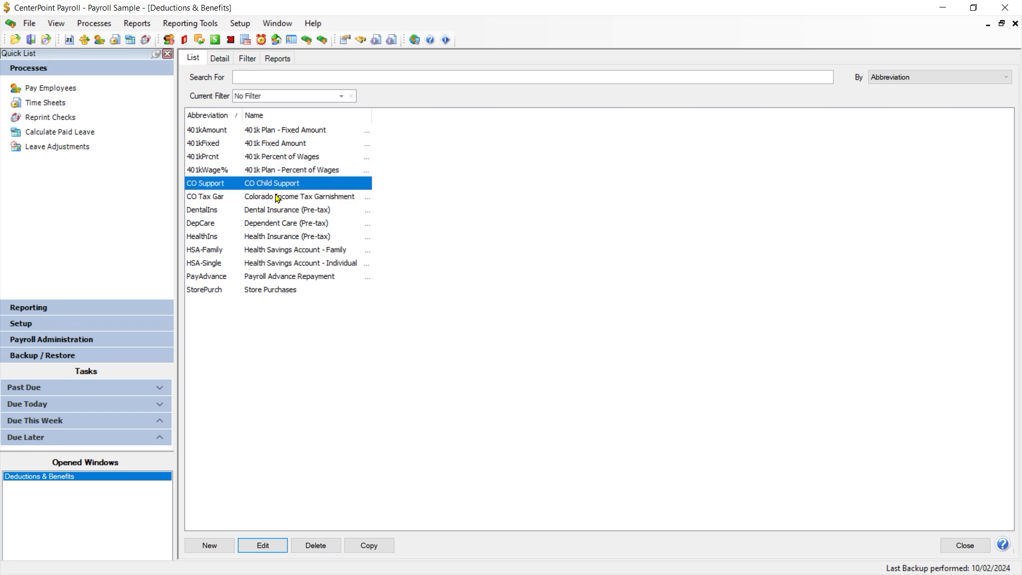
pyautogui.click(276, 198)
pyautogui.click(273, 185)
pyautogui.click(258, 544)
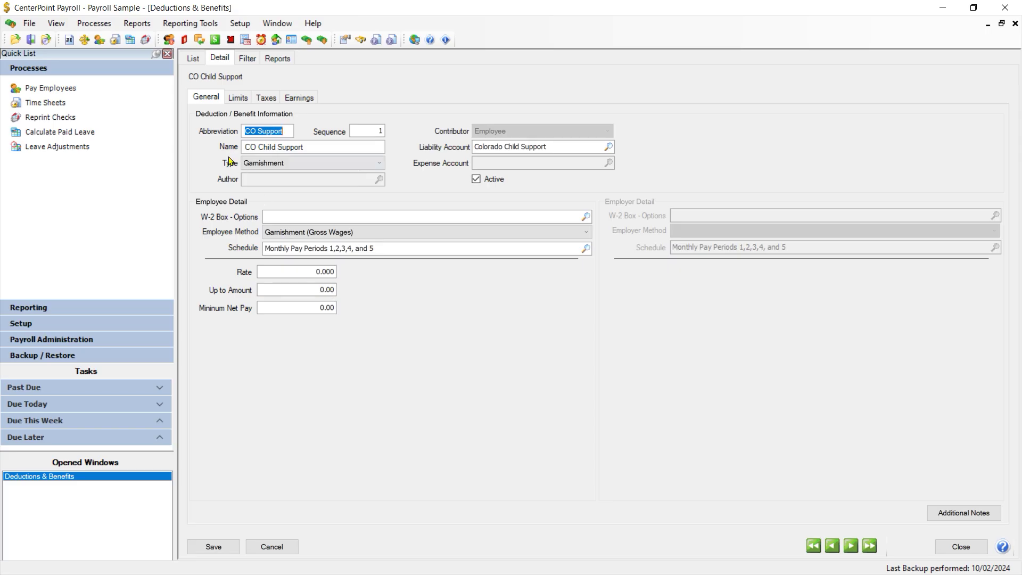
# - Review the general settings of the CO Child Support deduction, including sequence, name, type, liability account and W-2 box options
pyautogui.press('Tab')
pyautogui.press('Tab')
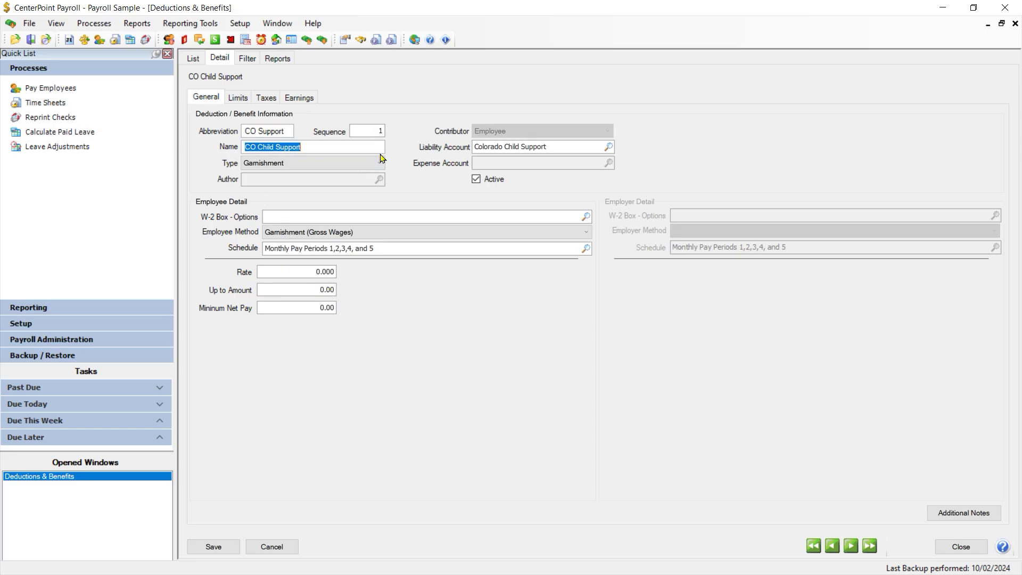
pyautogui.press('Tab')
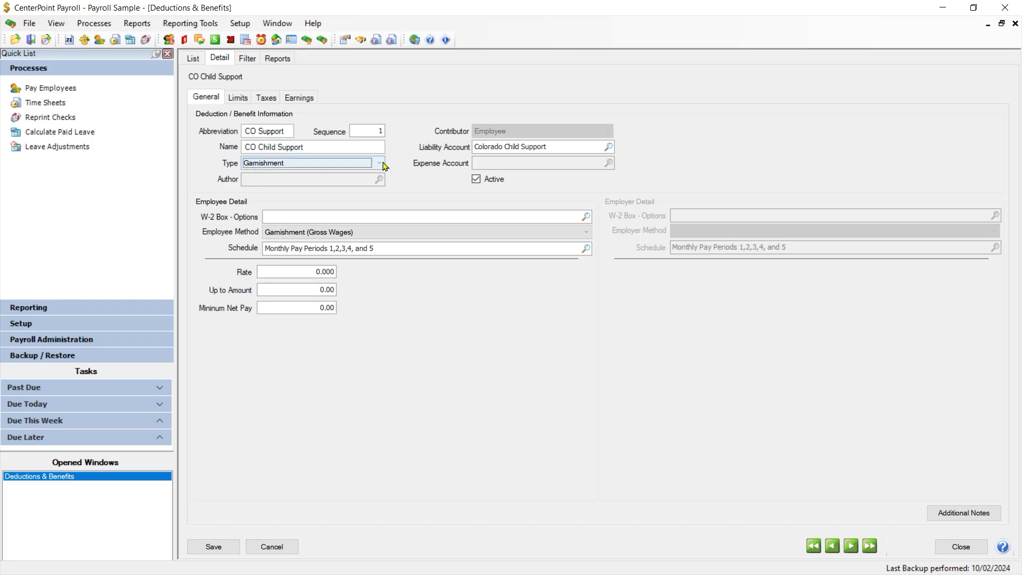
pyautogui.click(310, 136)
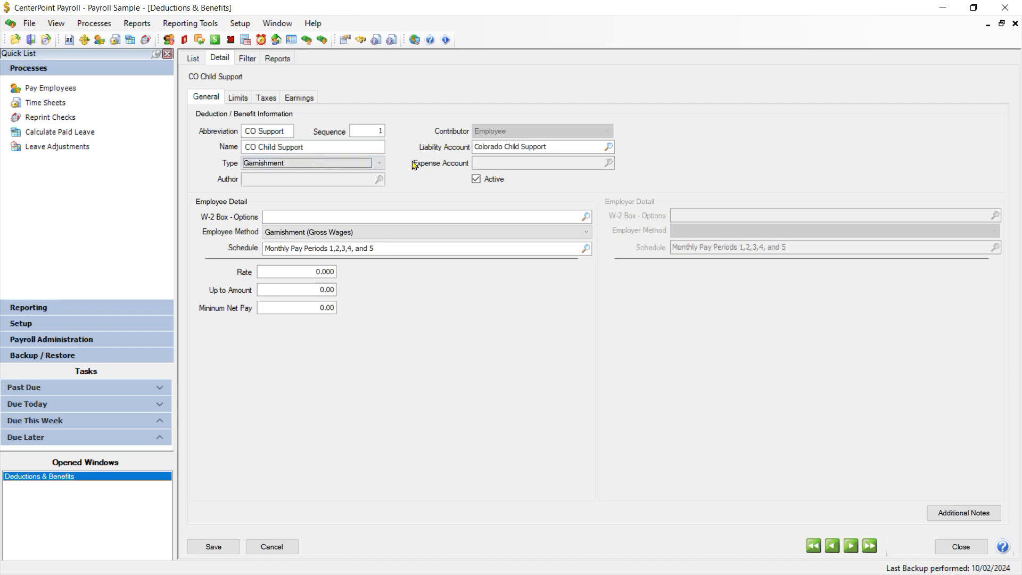
pyautogui.press('Tab')
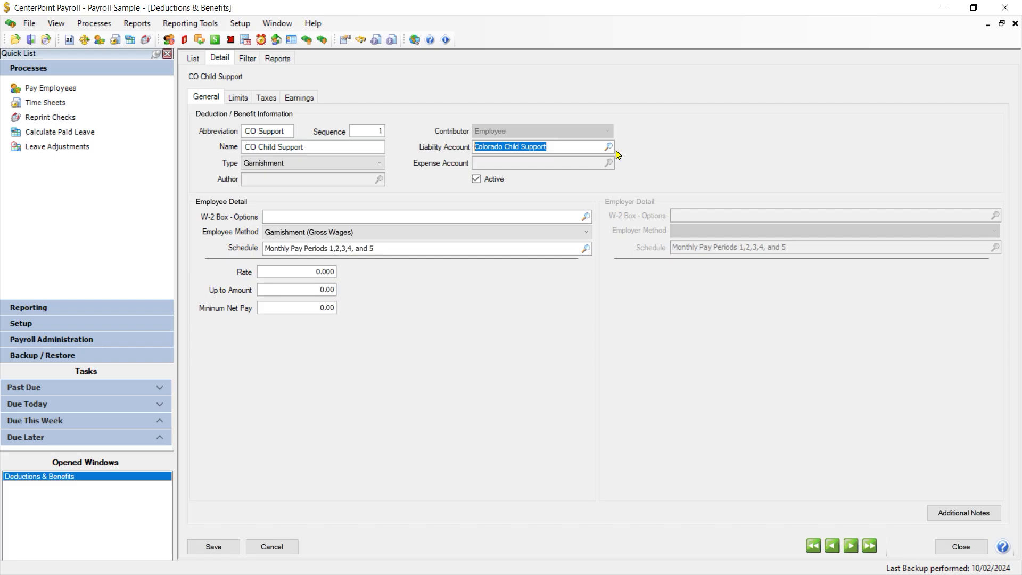
pyautogui.press('Tab')
pyautogui.press('Tab')
pyautogui.press('Tab')
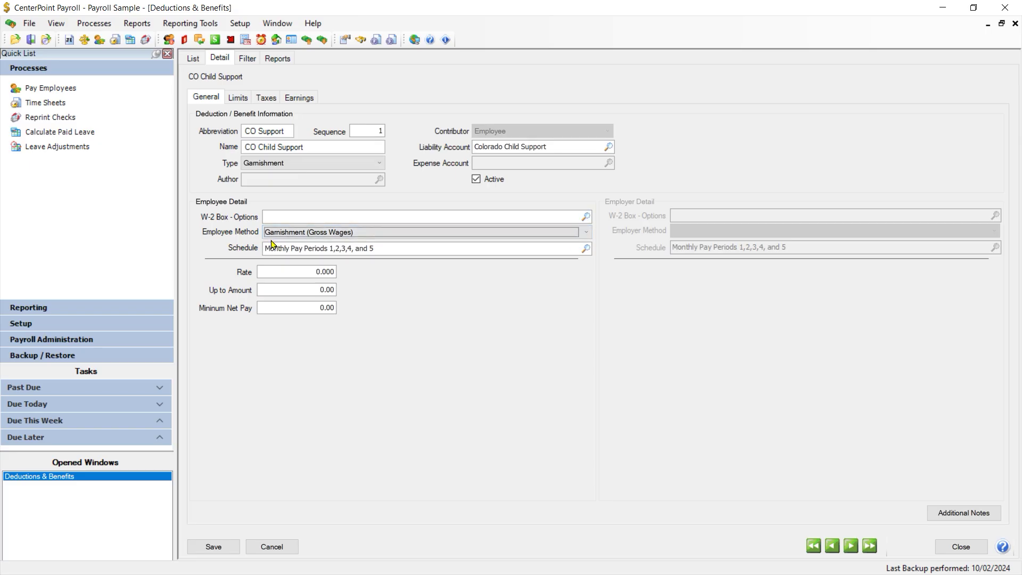
# - Select Garnishment (Gross Wages) as the employee method and look through the available schedules without changing the current one
pyautogui.click(586, 234)
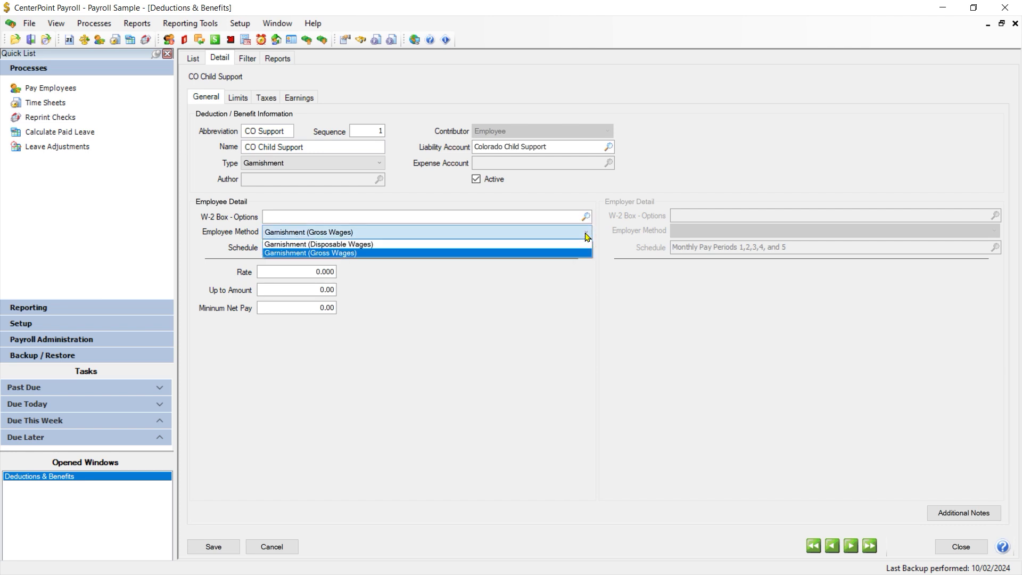
pyautogui.click(477, 254)
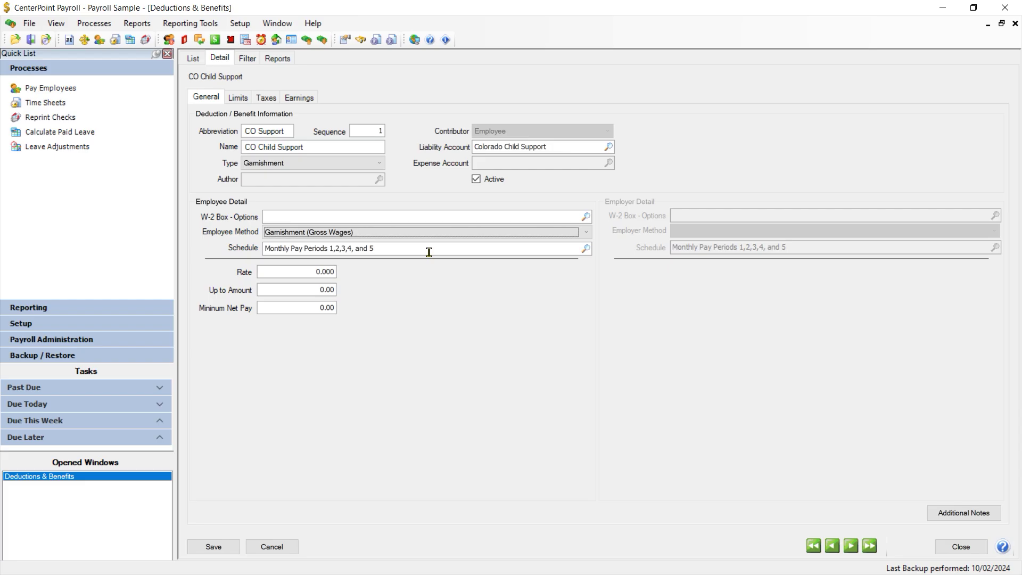
pyautogui.click(586, 249)
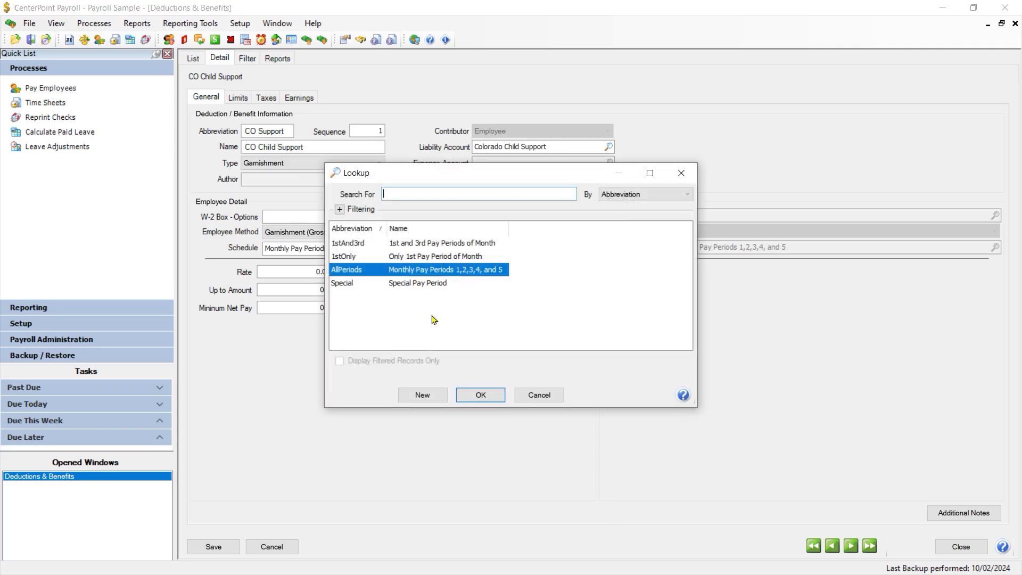
pyautogui.click(547, 397)
pyautogui.press('Tab')
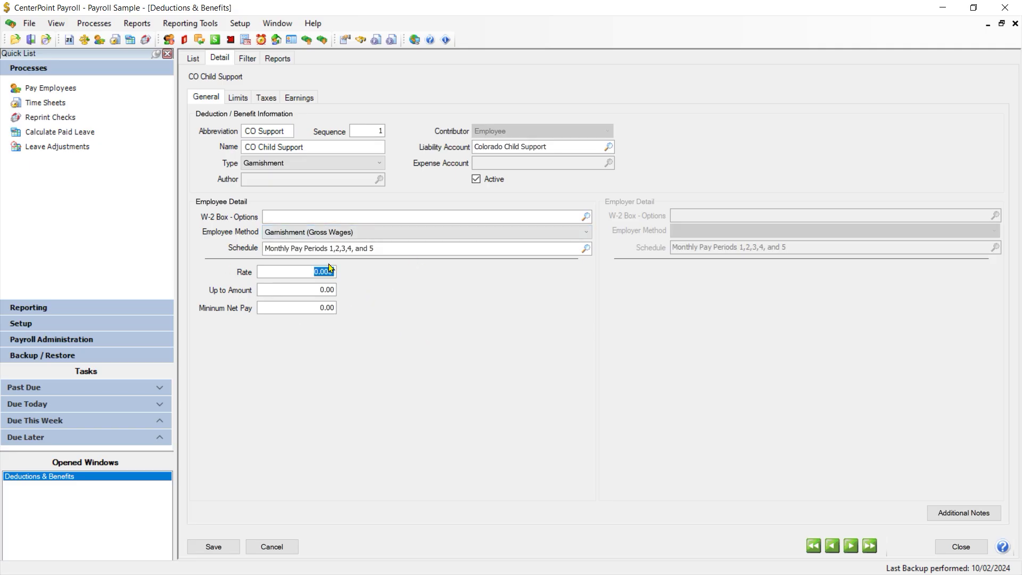
# - Review the limits, taxes and earnings settings of the CO Child Support deduction and save it
pyautogui.click(247, 103)
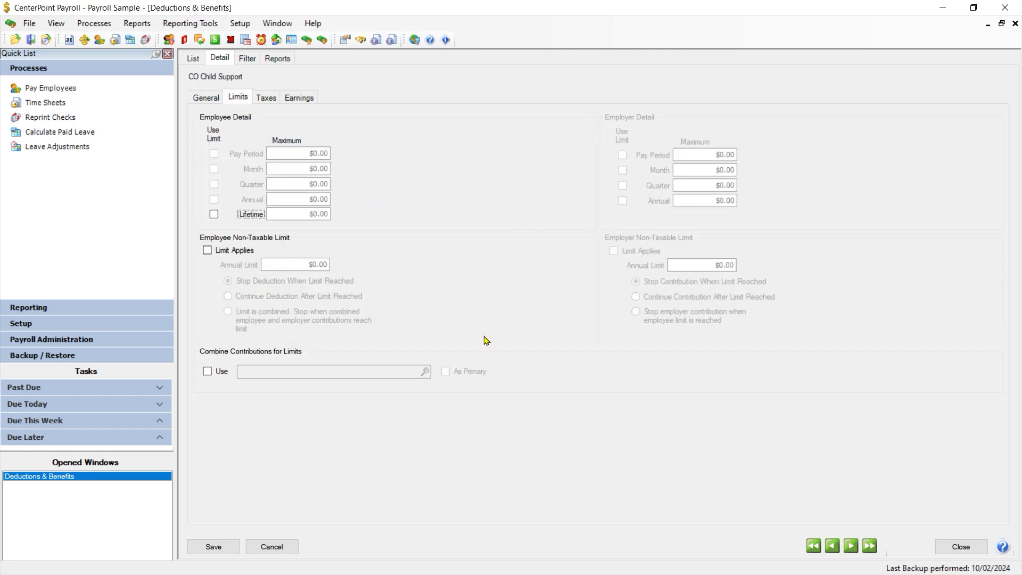
pyautogui.click(267, 98)
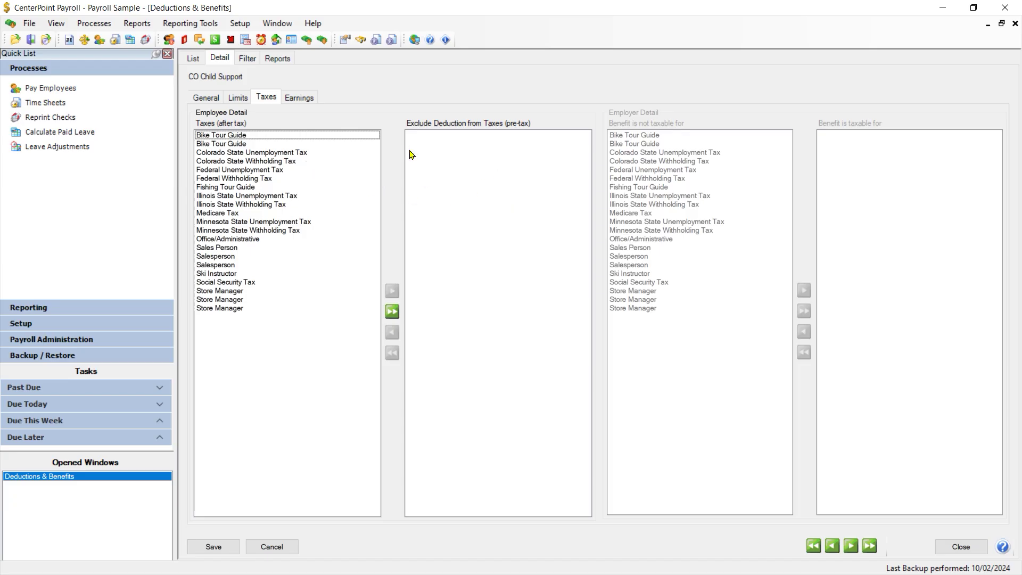
pyautogui.click(299, 97)
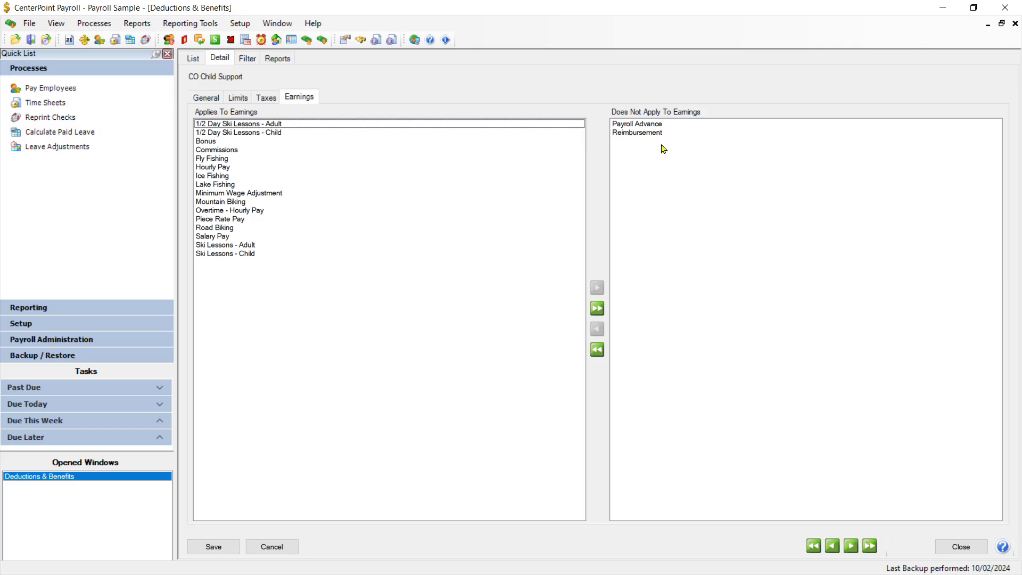
pyautogui.click(216, 551)
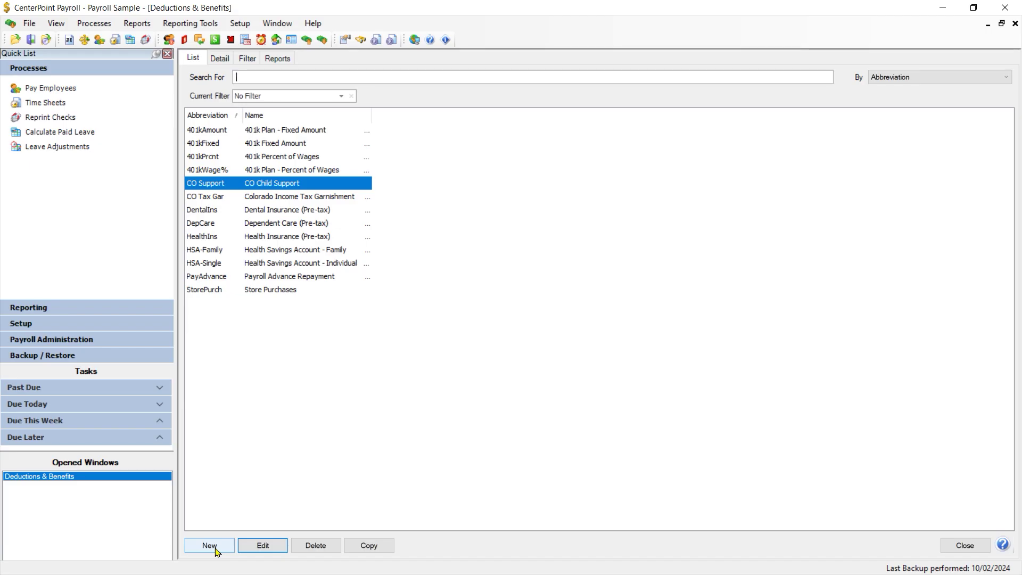
# - Open the Colorado Income Tax Garnishment deduction for editing and review its sequence and liability account
pyautogui.click(254, 199)
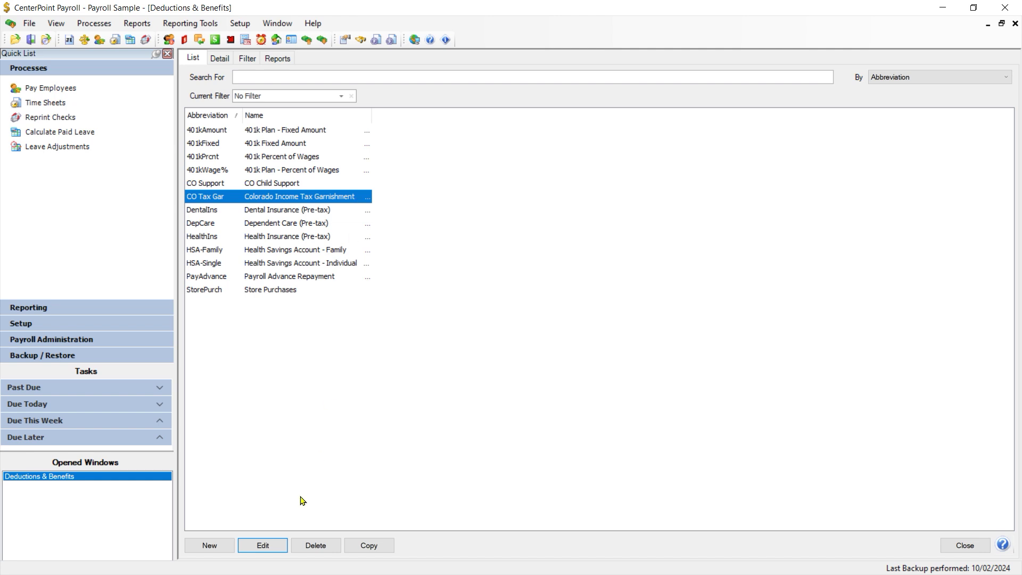
pyautogui.click(263, 545)
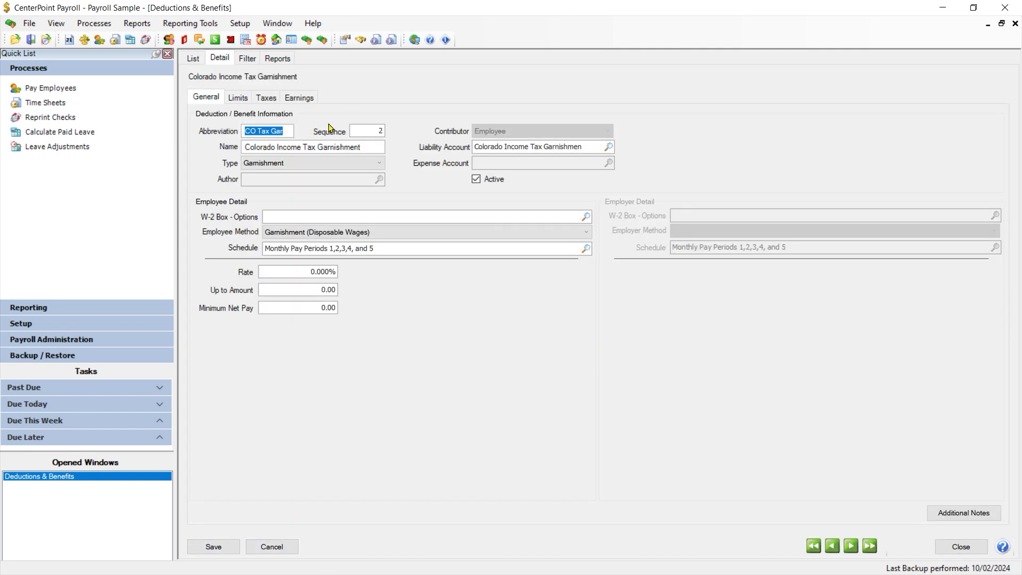
pyautogui.click(362, 132)
pyautogui.doubleClick(362, 132)
pyautogui.moveTo(479, 148); pyautogui.dragTo(607, 154)
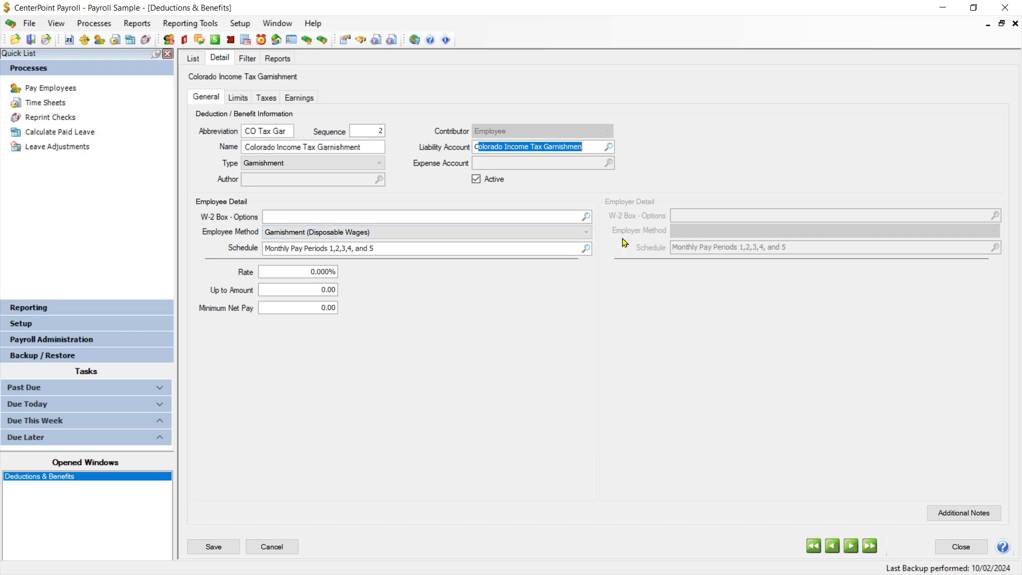
# - Enable the employee lifetime limit on the Colorado Income Tax Garnishment, check its taxes and earnings, and save and close the deduction setup
pyautogui.click(239, 99)
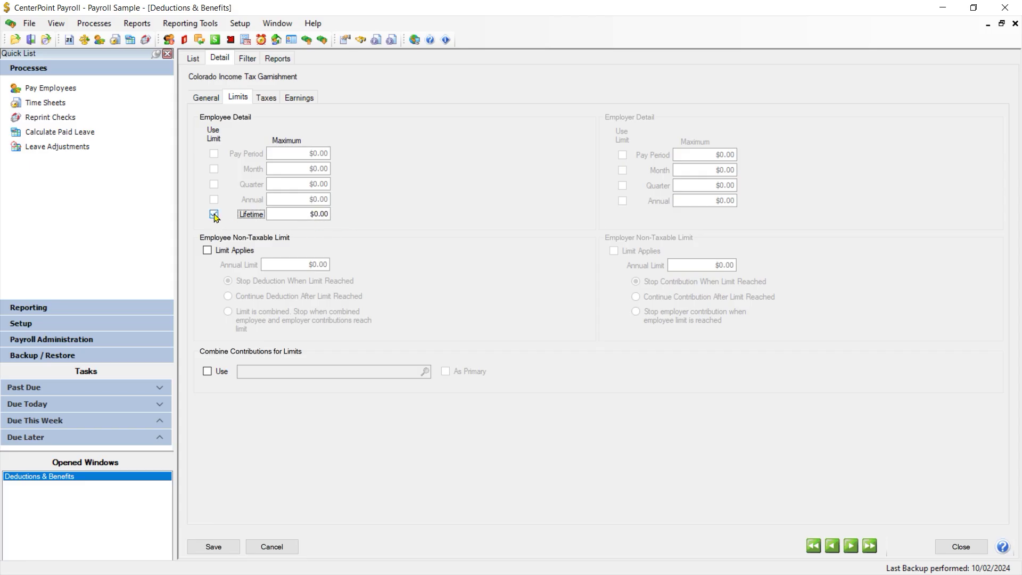
pyautogui.click(266, 98)
pyautogui.click(299, 97)
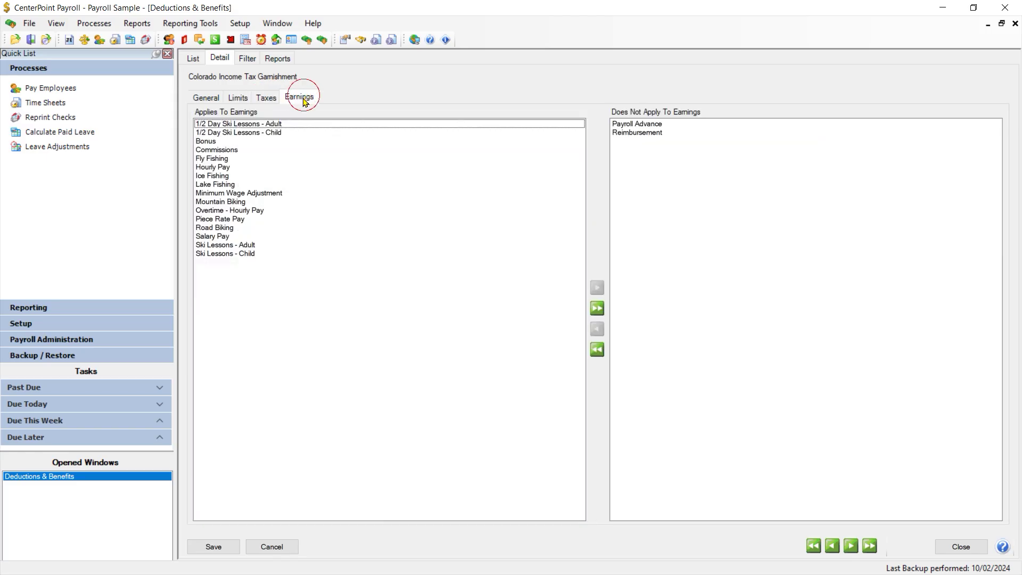
pyautogui.click(213, 547)
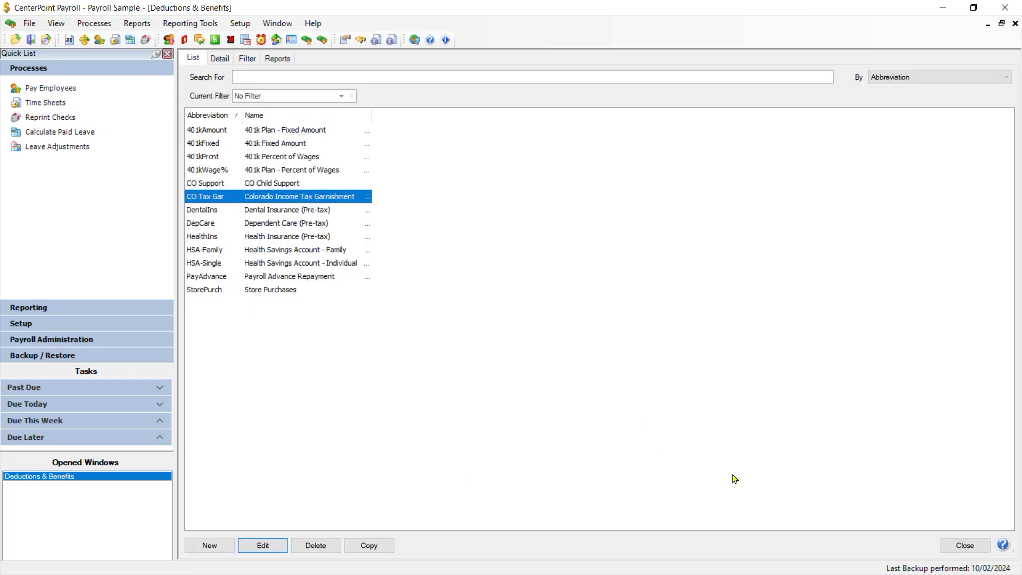
pyautogui.click(964, 545)
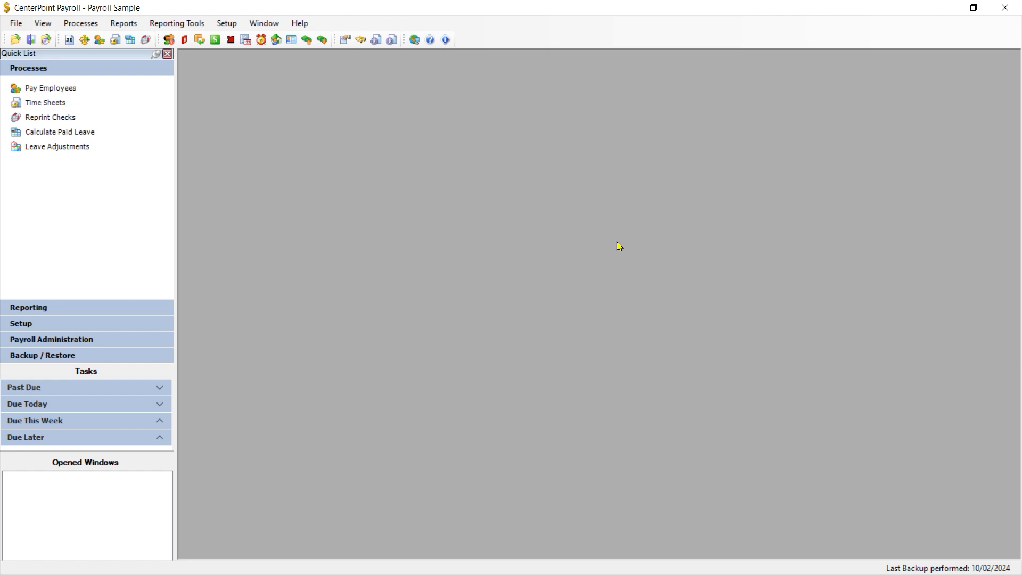
# - Open the CEO/President's employee record for editing from the Employees setup list
pyautogui.click(228, 24)
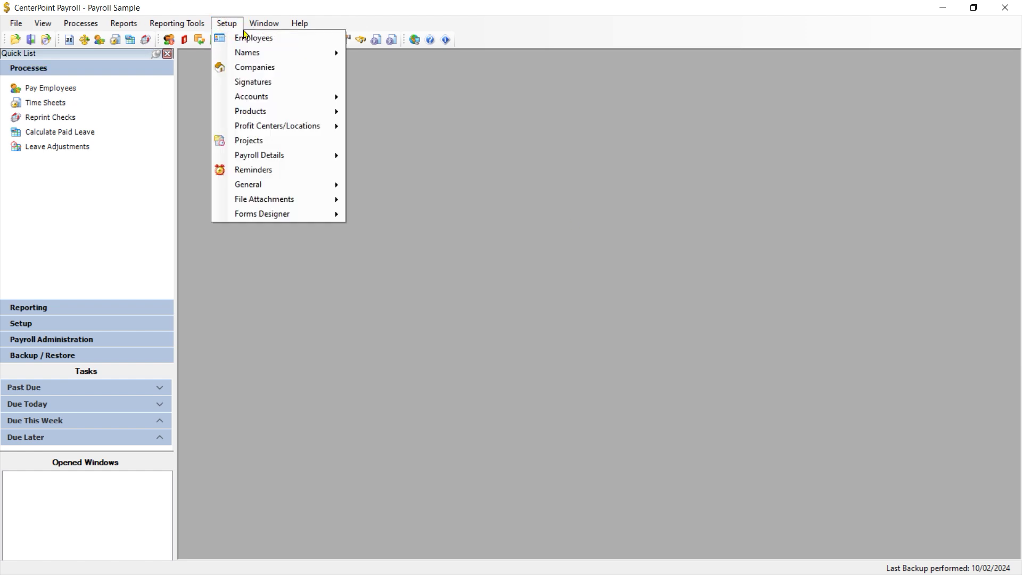
pyautogui.click(250, 38)
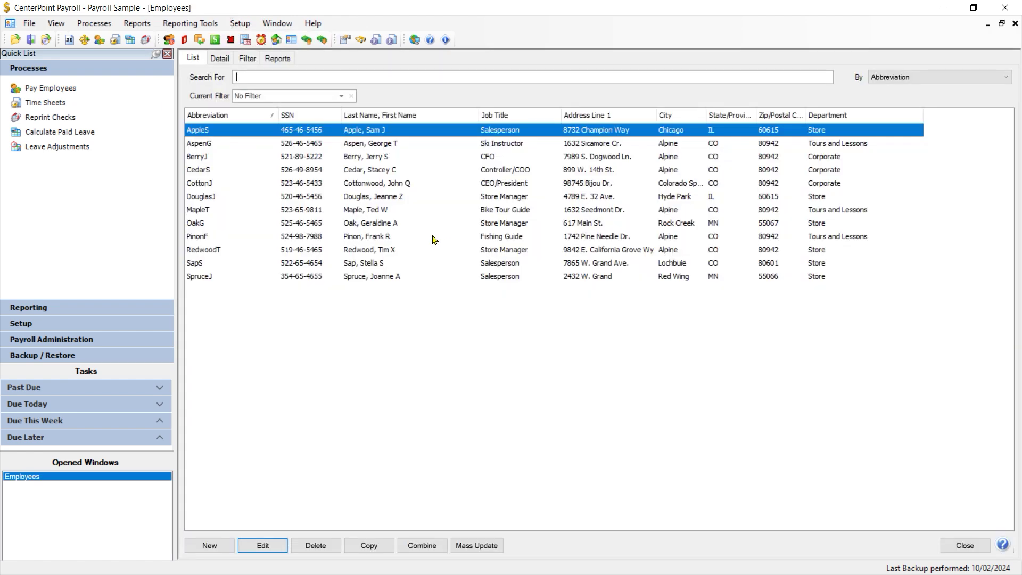
pyautogui.click(210, 186)
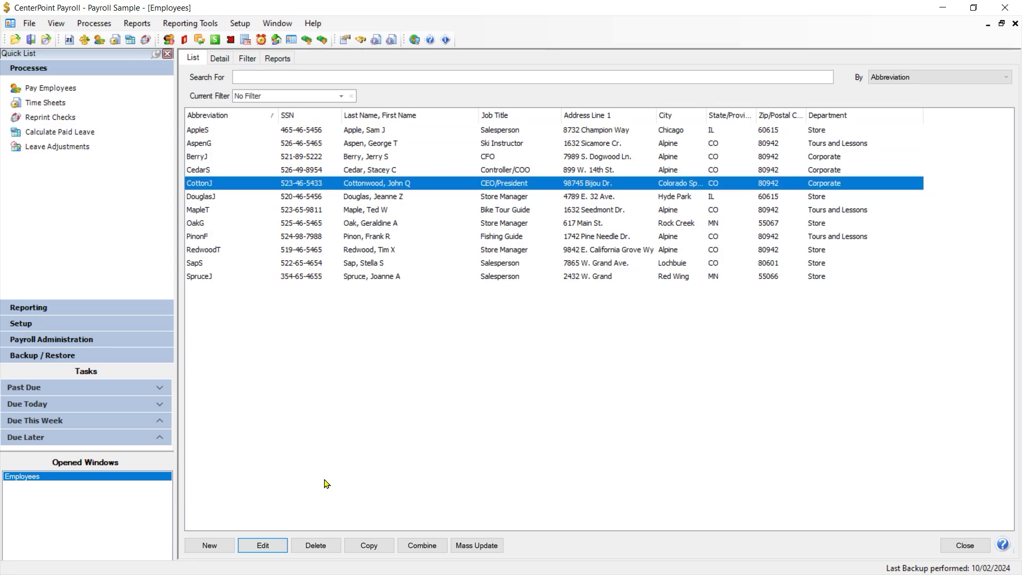
pyautogui.click(260, 547)
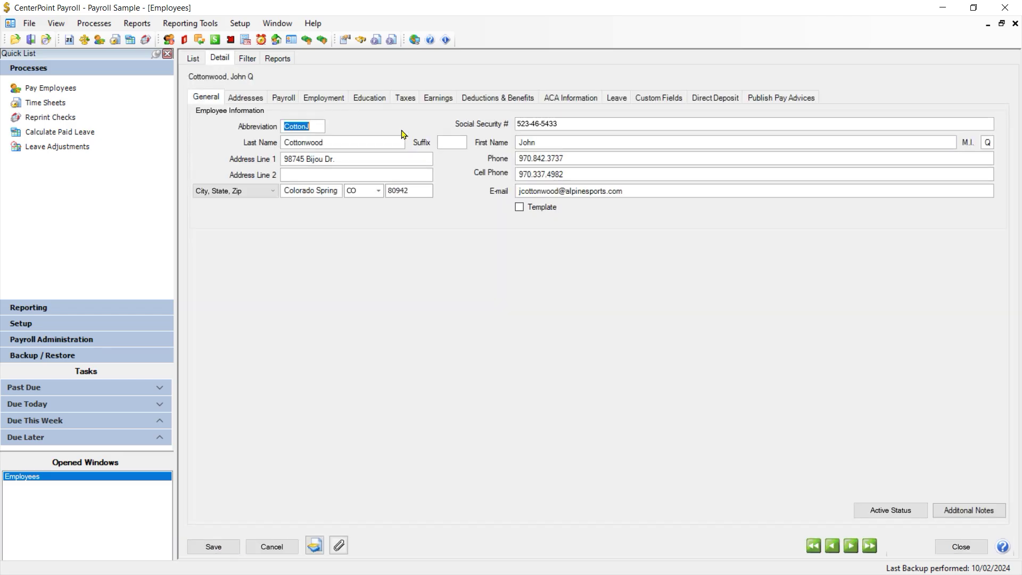
# - Examine the employee's total garnishment limit and the CO Child Support deduction's employee-level details under Deductions & Benefits
pyautogui.click(495, 100)
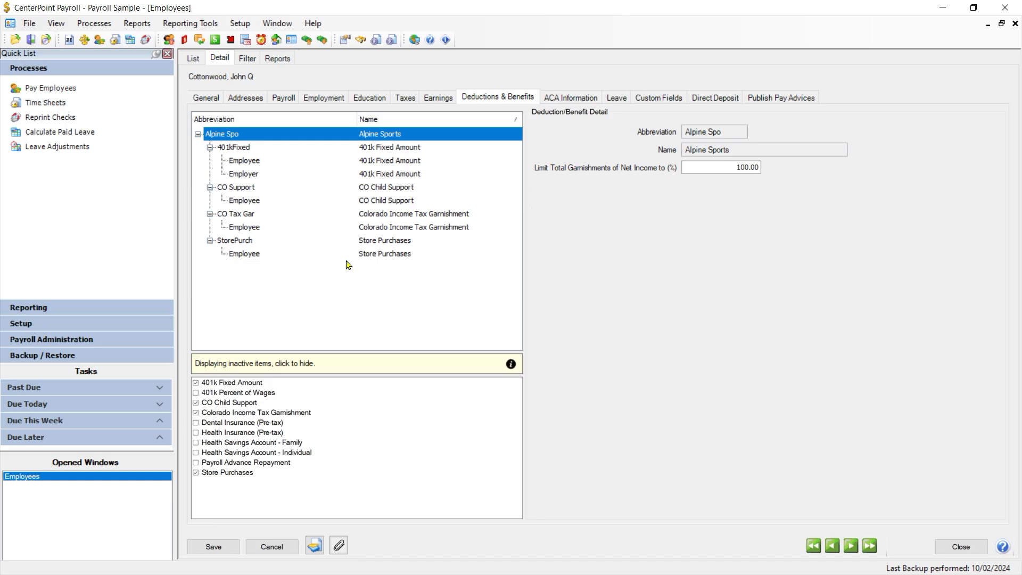
pyautogui.click(729, 167)
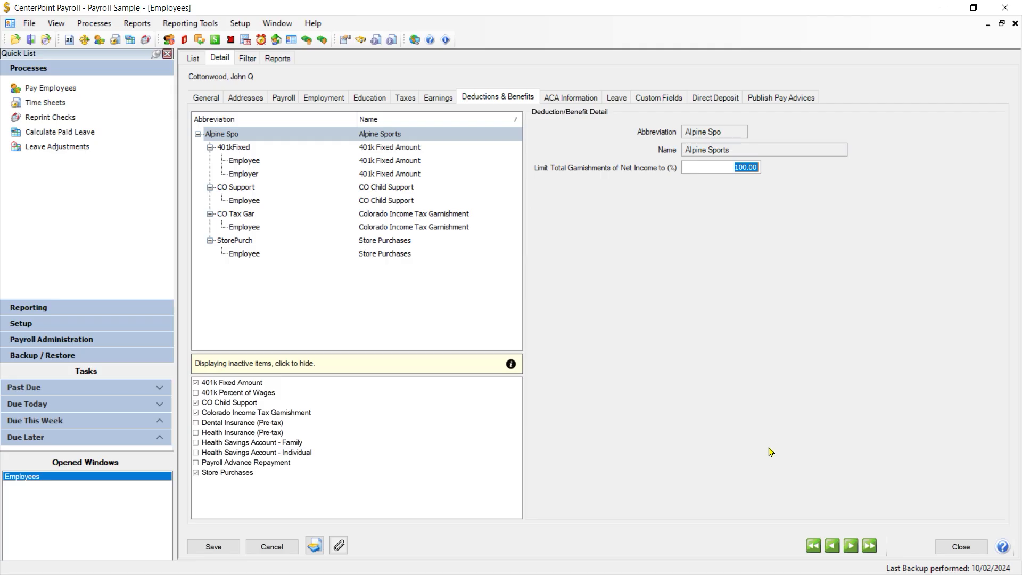
pyautogui.click(237, 190)
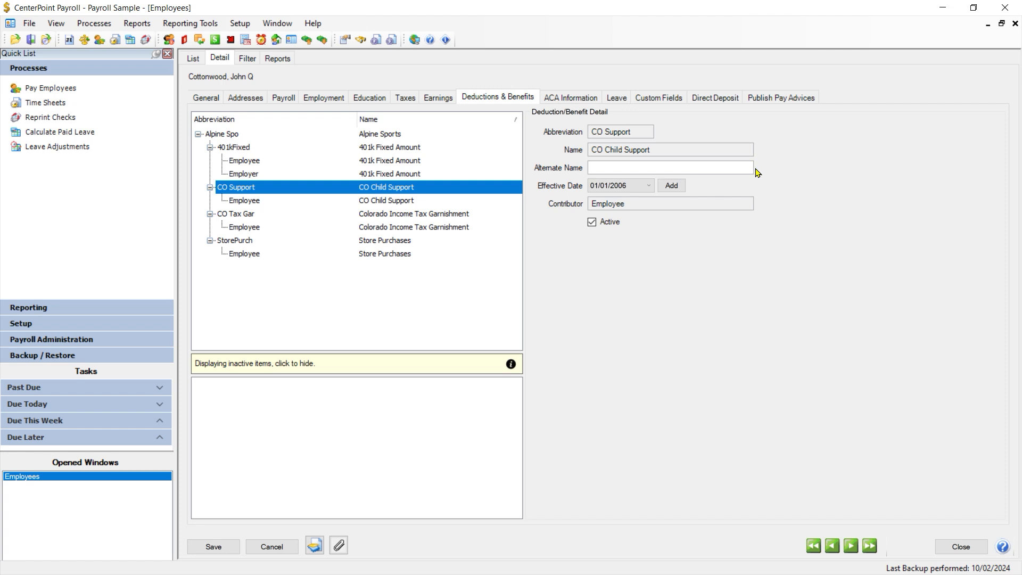
pyautogui.click(245, 201)
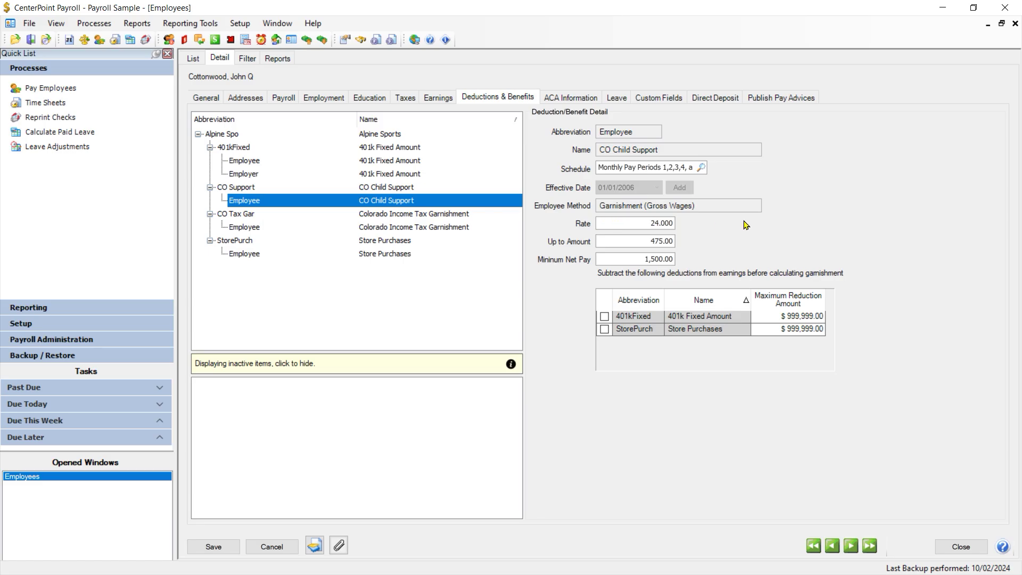
# - Examine the rate, up-to amount and minimum net pay of the employee's CO Child Support deduction
pyautogui.click(633, 223)
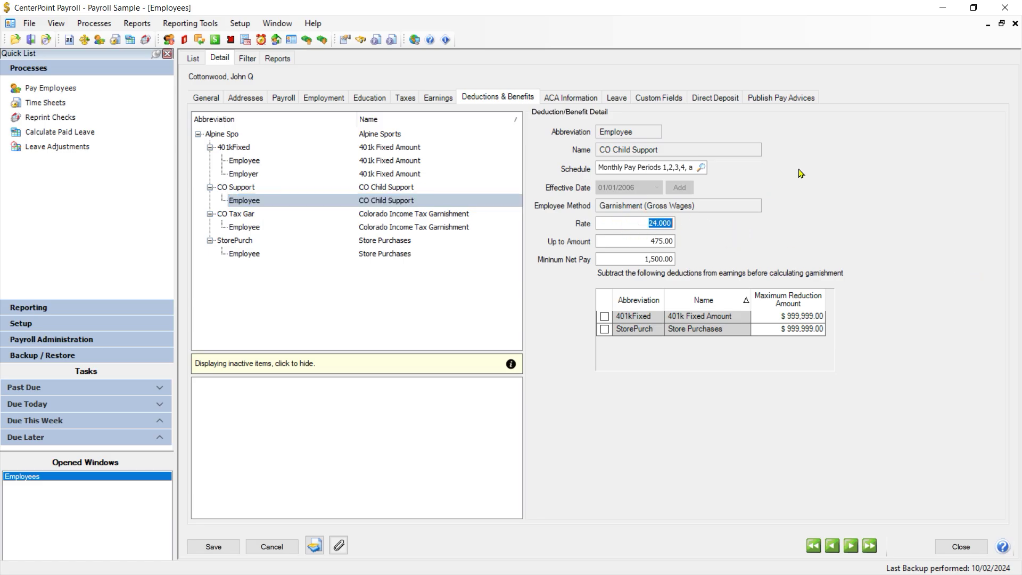
pyautogui.click(629, 239)
pyautogui.click(610, 259)
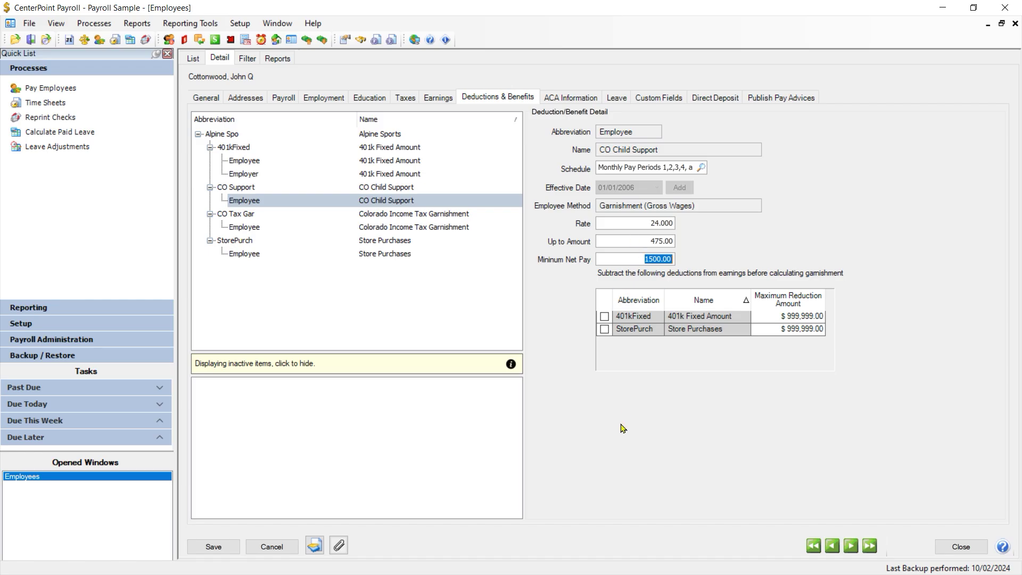
# - Examine the employee's Colorado Income Tax Garnishment details: rate, up-to amount, minimum net pay and lifetime limit
pyautogui.click(243, 229)
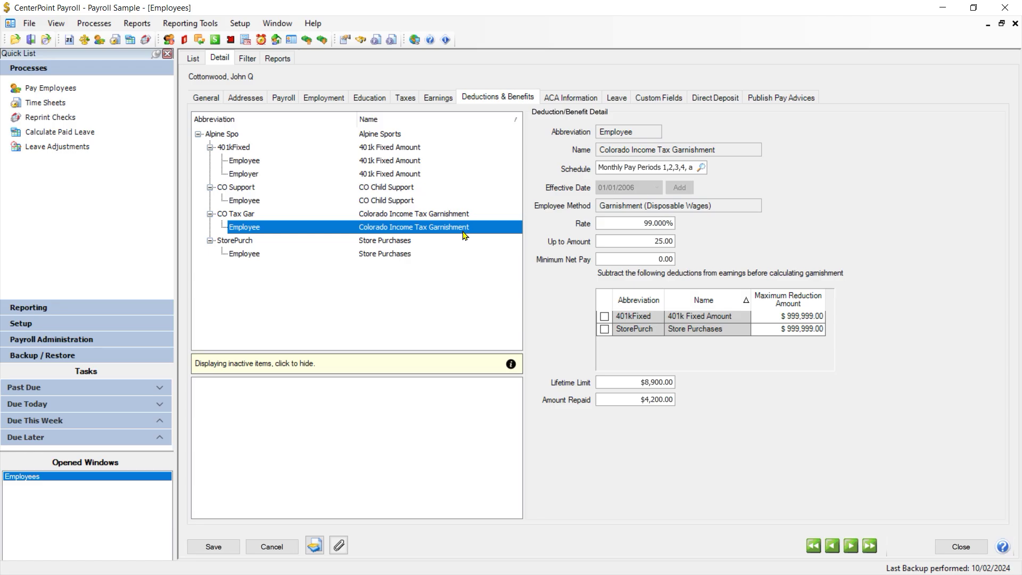
pyautogui.click(607, 223)
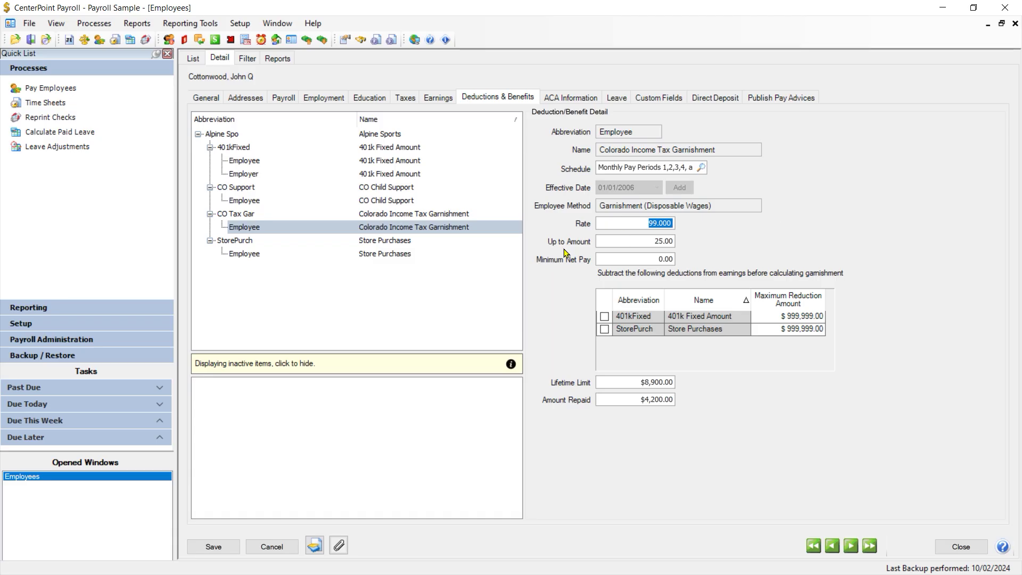
pyautogui.click(619, 242)
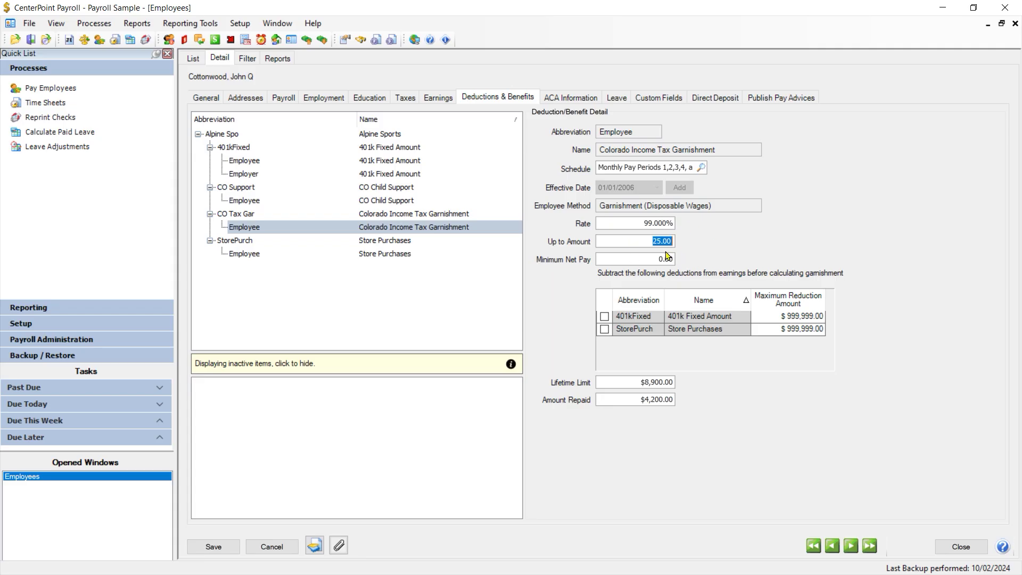
pyautogui.click(641, 223)
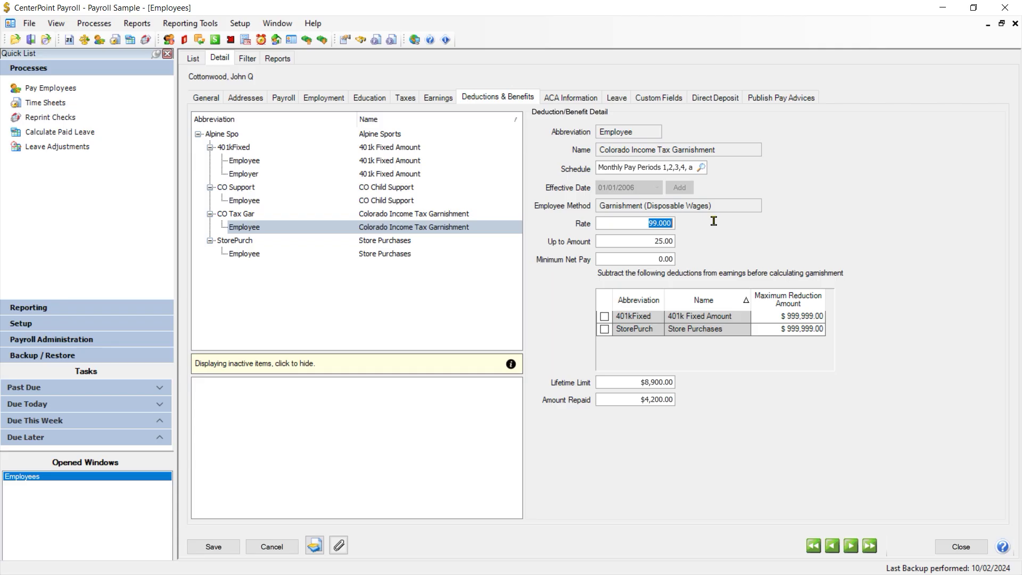
pyautogui.click(632, 241)
pyautogui.press('Tab')
pyautogui.press('Tab')
pyautogui.click(604, 383)
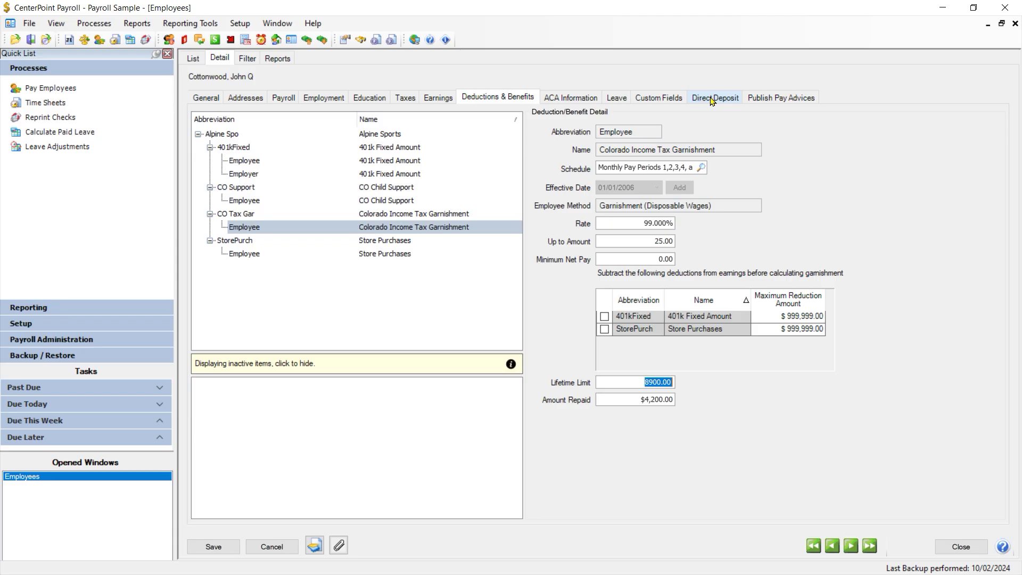
# - Check the direct deposit information for the employee's garnishment deductions, and save and close the employee record
pyautogui.click(712, 101)
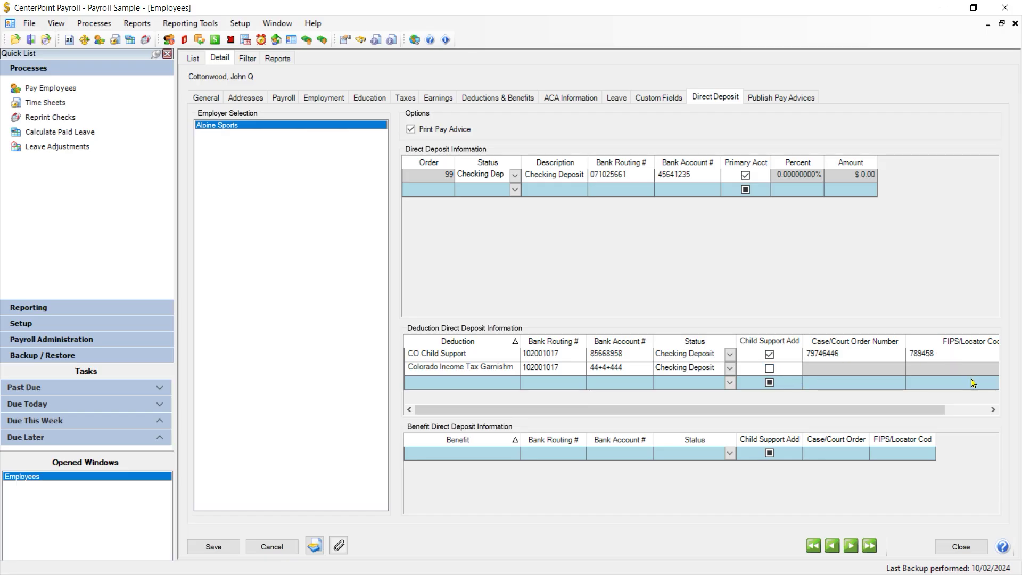
pyautogui.click(216, 547)
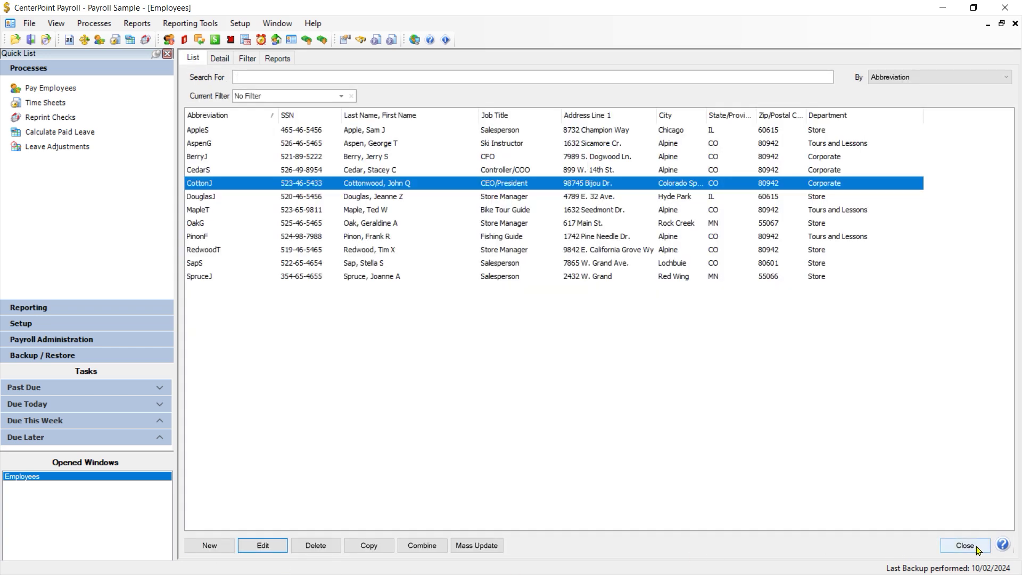
pyautogui.click(969, 548)
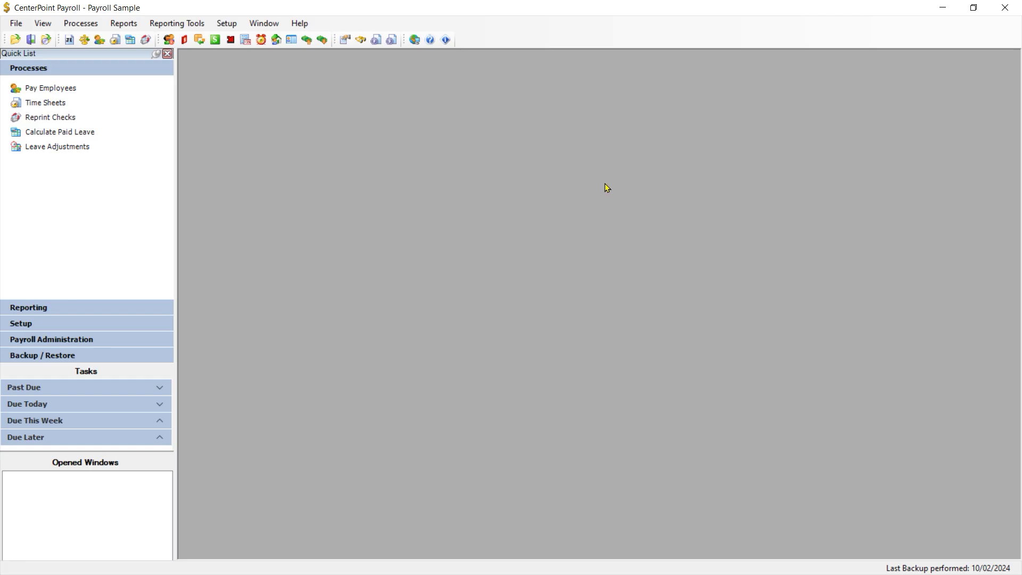
# - Open the Alpine Sports pay run dated 9/27/2024 for editing and inspect the employee's calculated deductions under Enter Pay
pyautogui.click(89, 26)
pyautogui.click(106, 40)
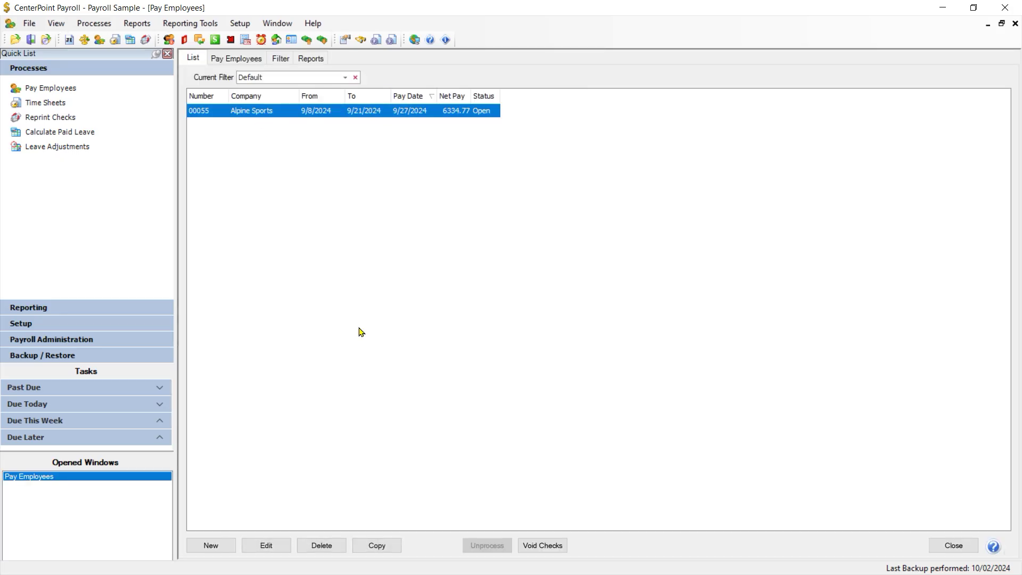
pyautogui.click(265, 545)
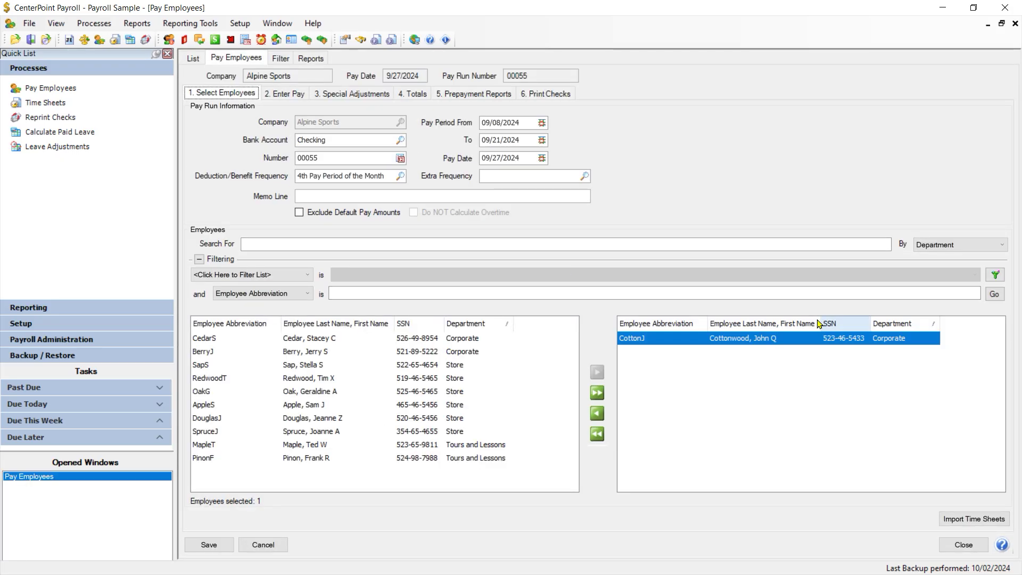
pyautogui.click(291, 95)
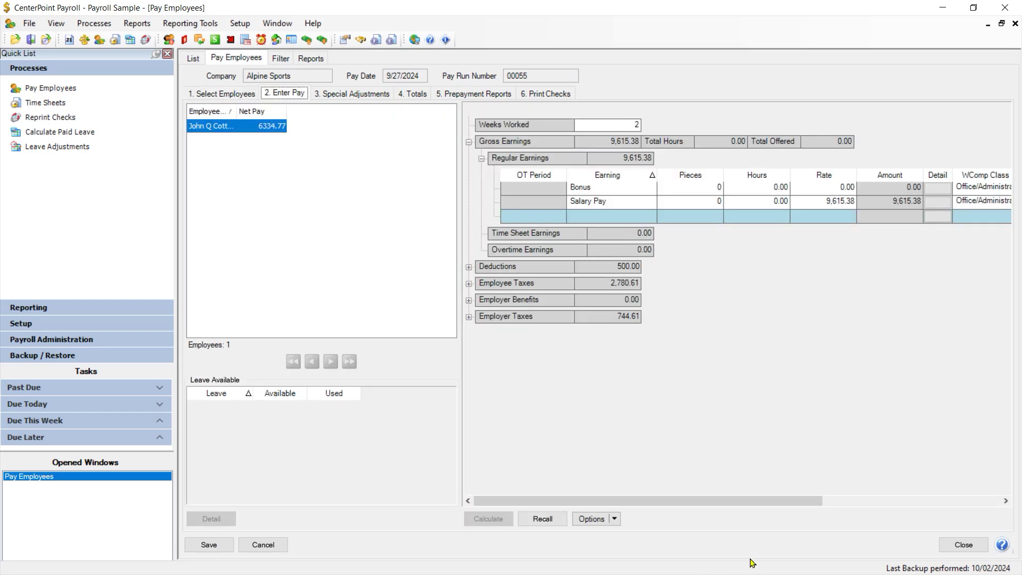
pyautogui.click(469, 267)
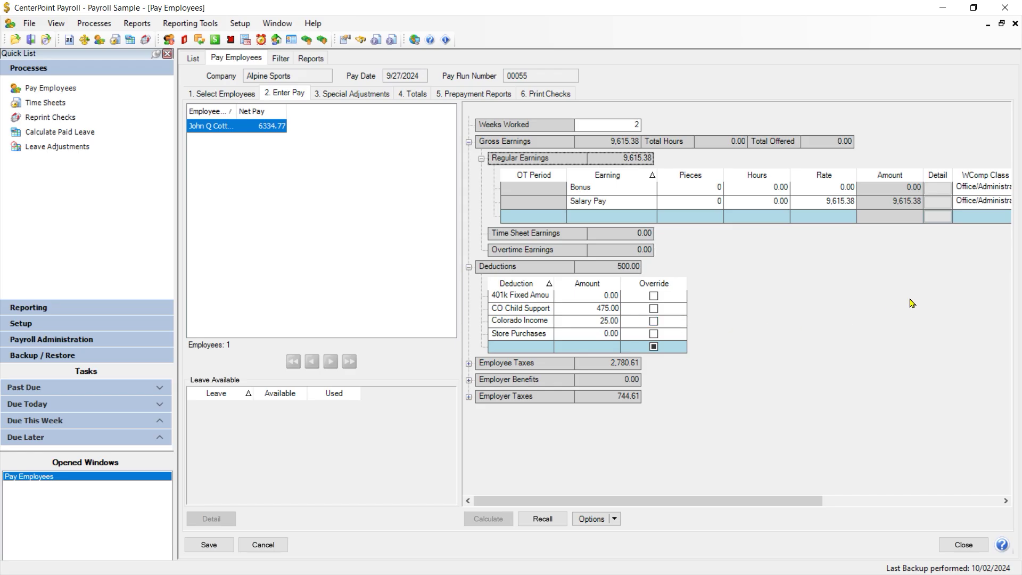
# - Post the pay run with Display Liabilities enabled, accept the payroll liabilities and skip printing the direct deposit advice
pyautogui.click(547, 94)
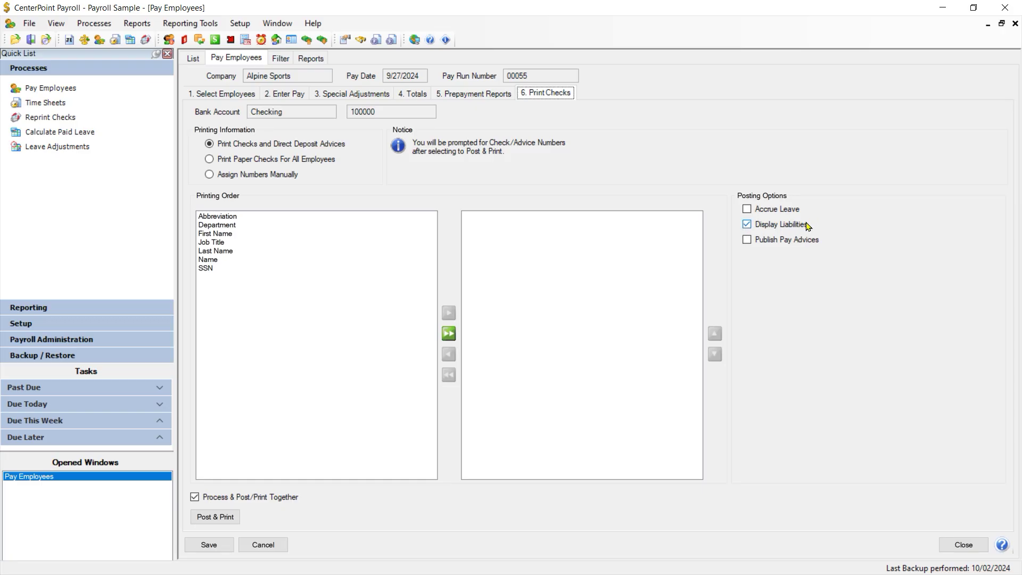
pyautogui.click(216, 517)
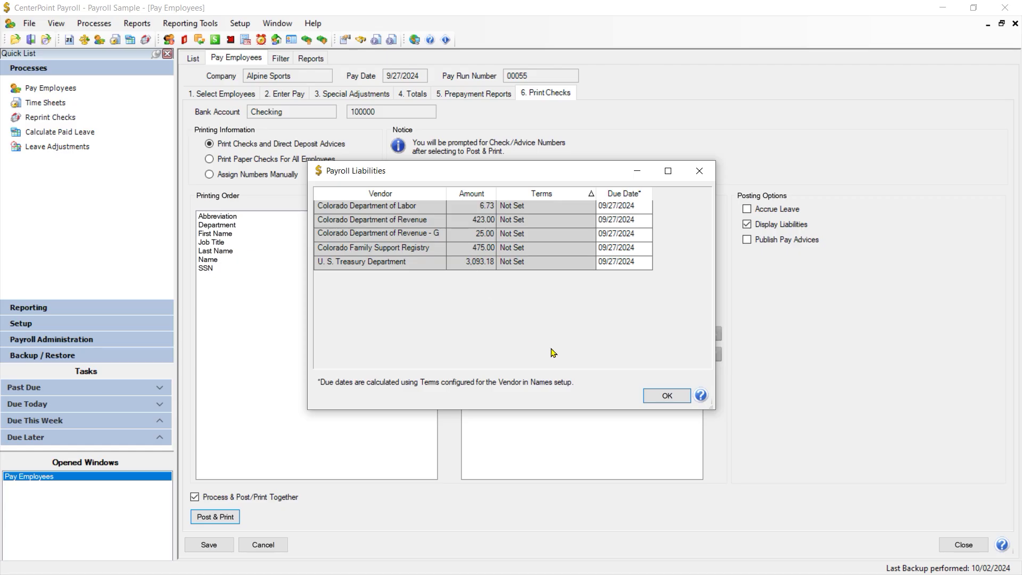
pyautogui.click(660, 398)
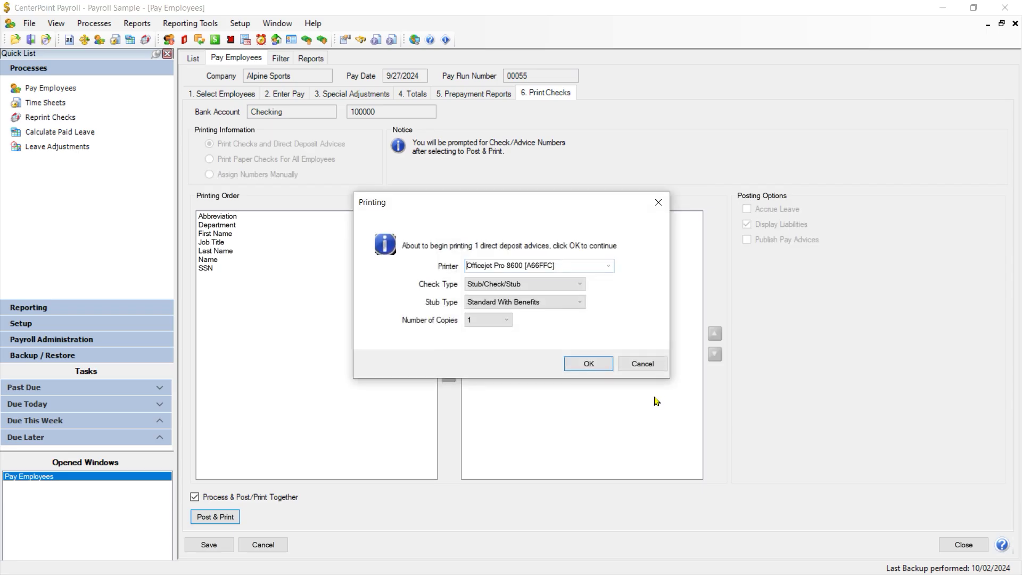
pyautogui.click(650, 365)
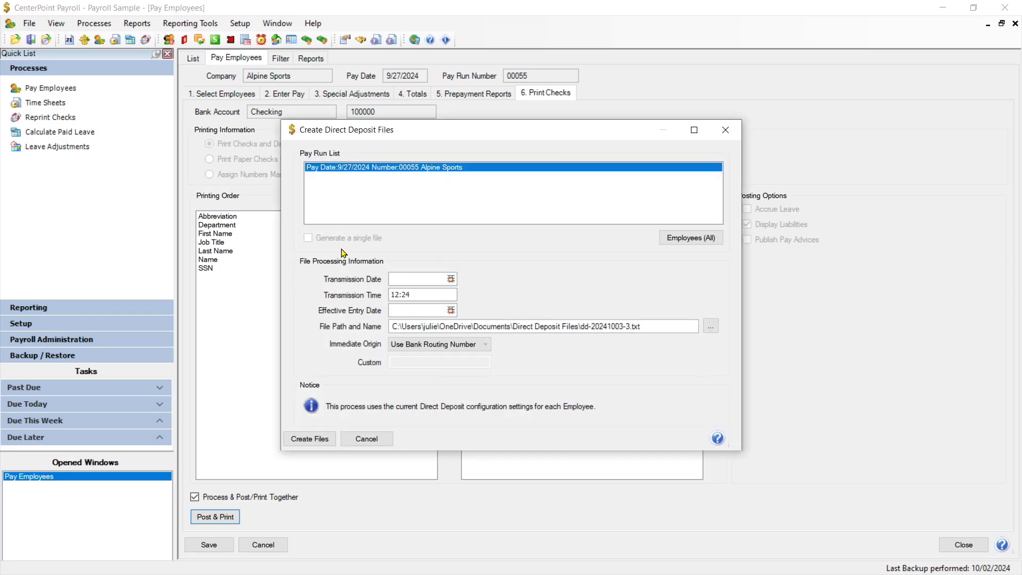
# - Create the direct deposit file with transmission and effective entry dates of 09/27/2024, and close Pay Employees
pyautogui.click(403, 281)
pyautogui.write('0927')
pyautogui.press('Tab')
pyautogui.press('Tab')
pyautogui.write('0927')
pyautogui.press('Tab')
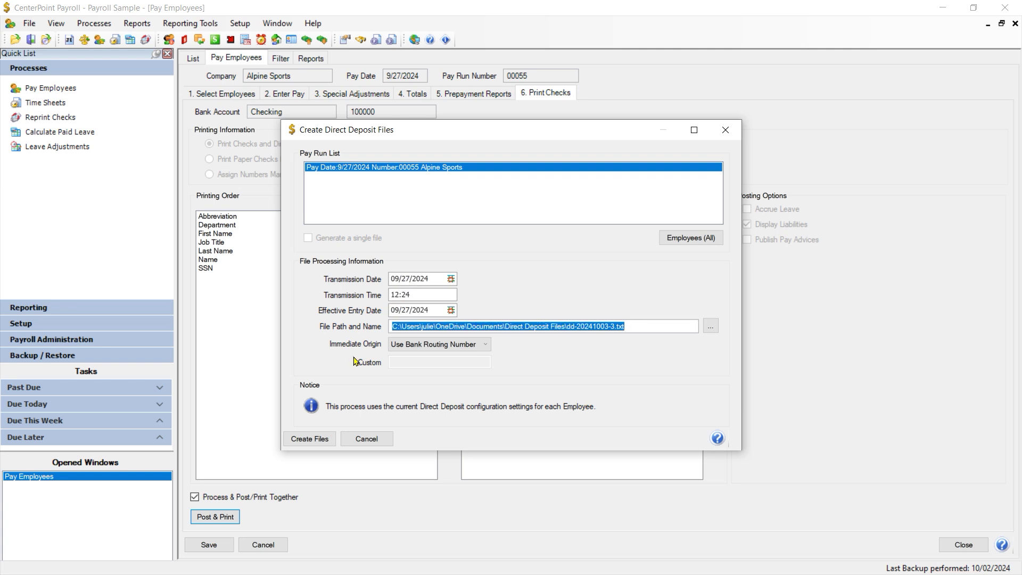
pyautogui.click(301, 440)
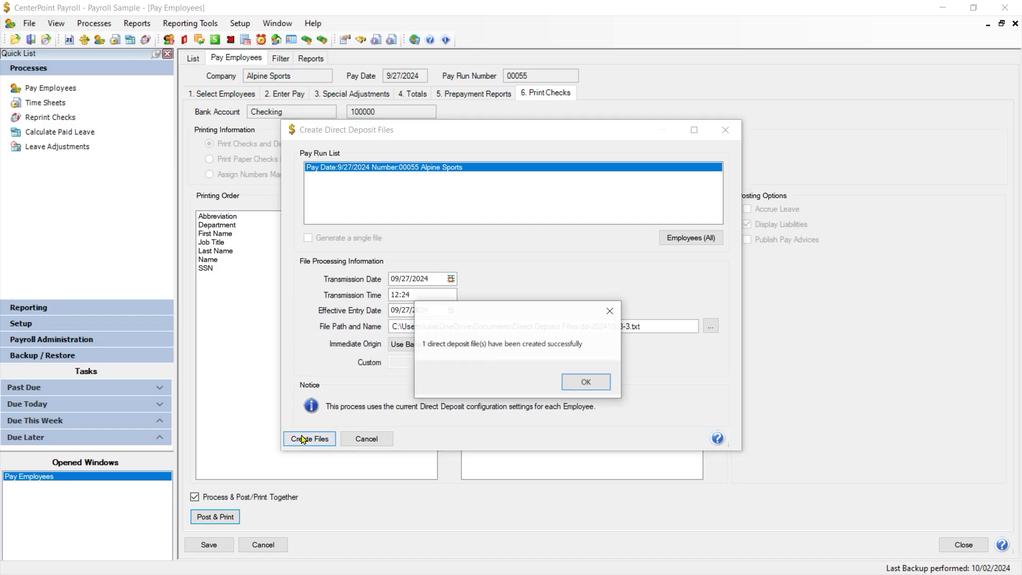
pyautogui.click(586, 383)
pyautogui.click(589, 390)
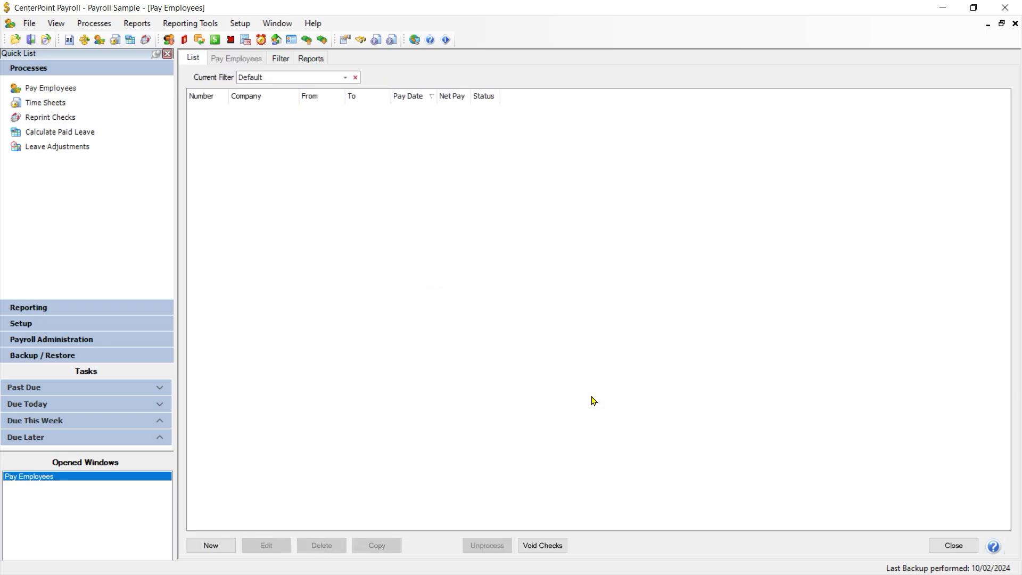
pyautogui.click(952, 546)
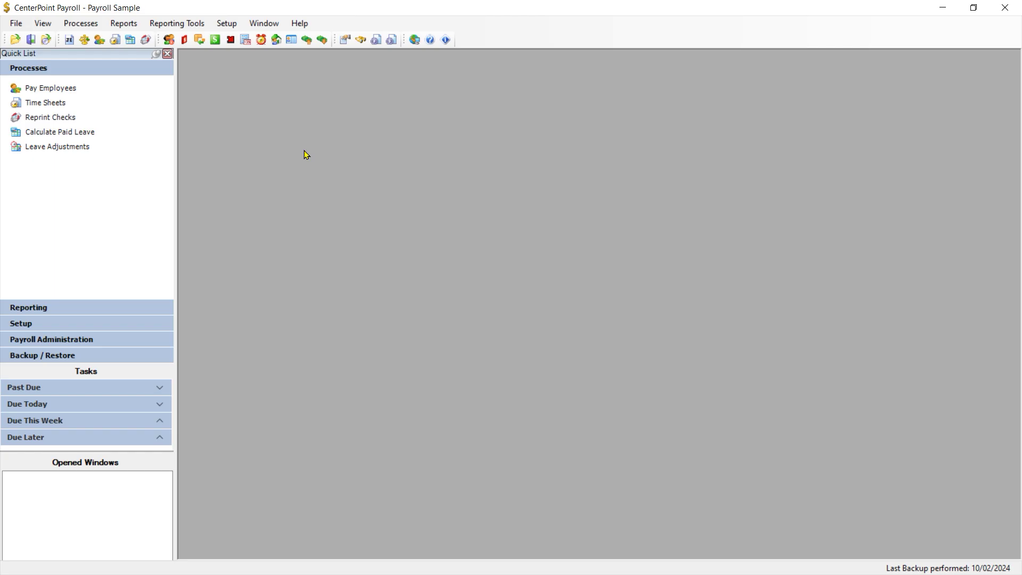
# - Open Pay Invoices Due, set the payment date to 09/27/2024 and switch the check numbering to EFT
pyautogui.click(79, 27)
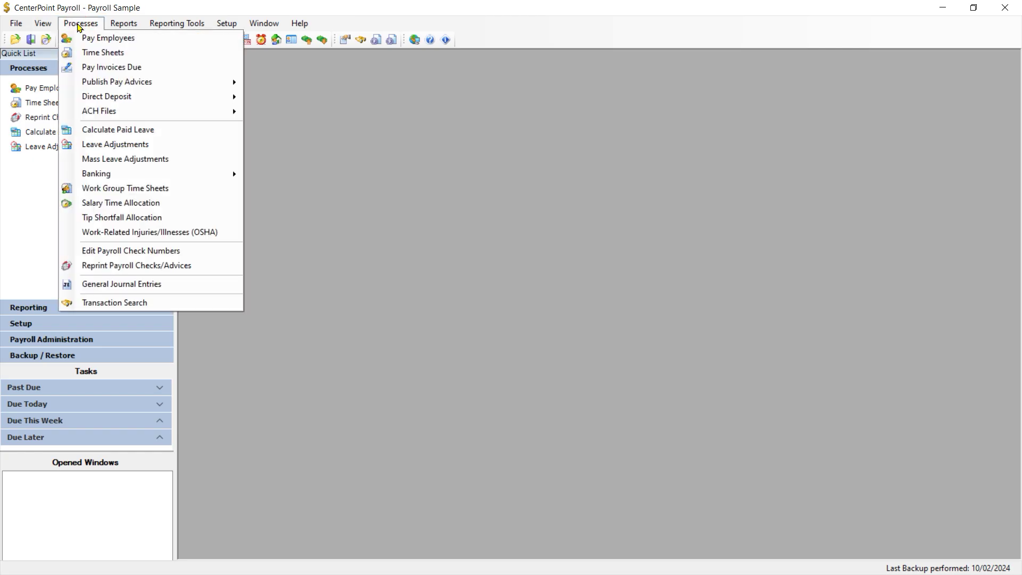
pyautogui.click(91, 67)
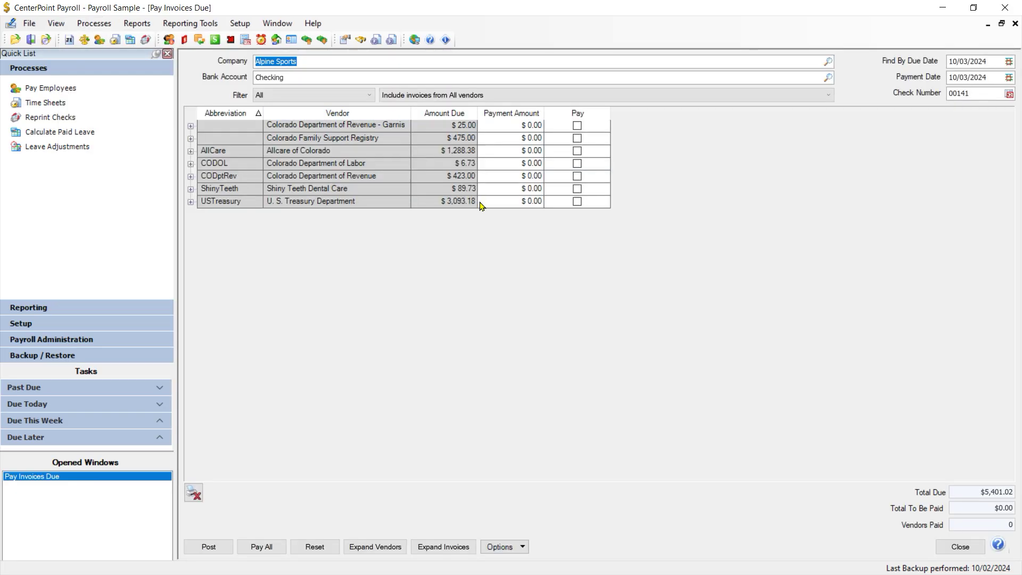
pyautogui.click(990, 79)
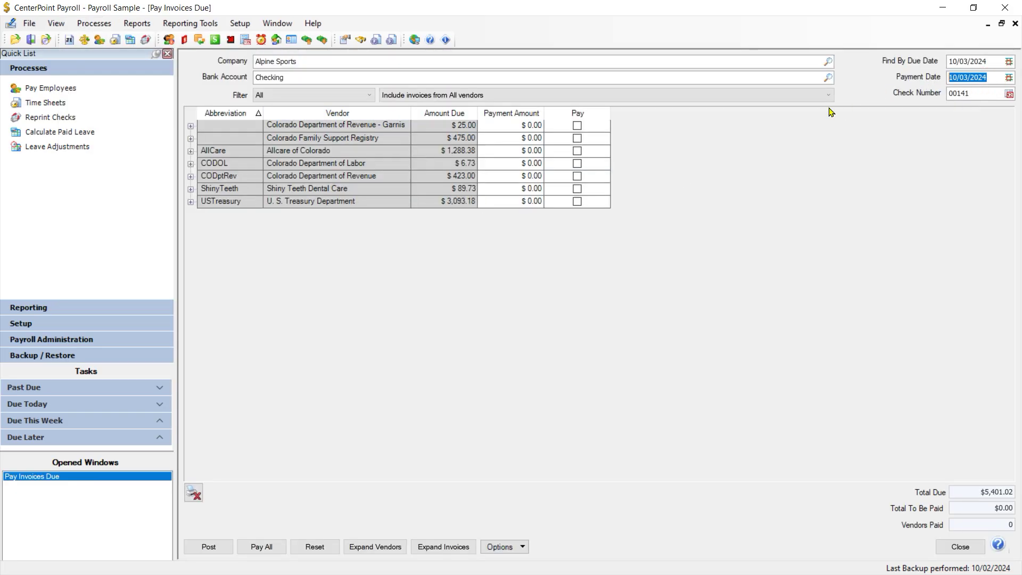
pyautogui.write('092724')
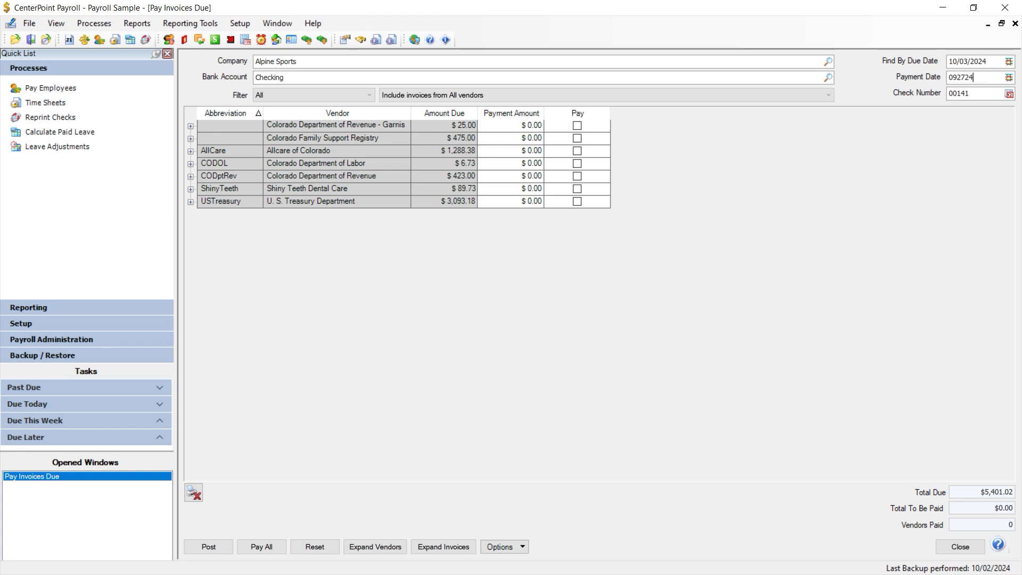
pyautogui.press('Tab')
pyautogui.click(1009, 95)
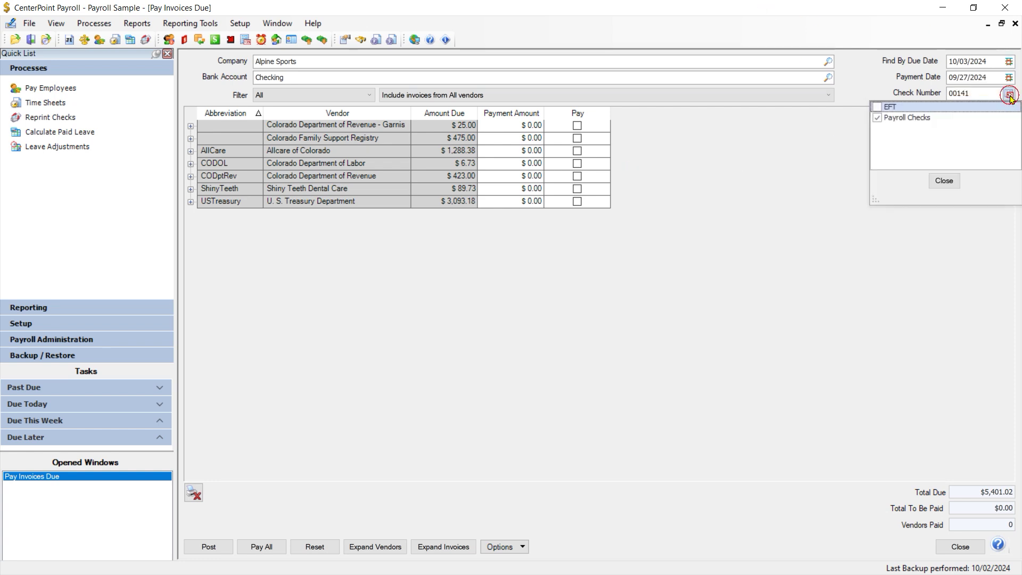
pyautogui.click(878, 109)
pyautogui.click(943, 181)
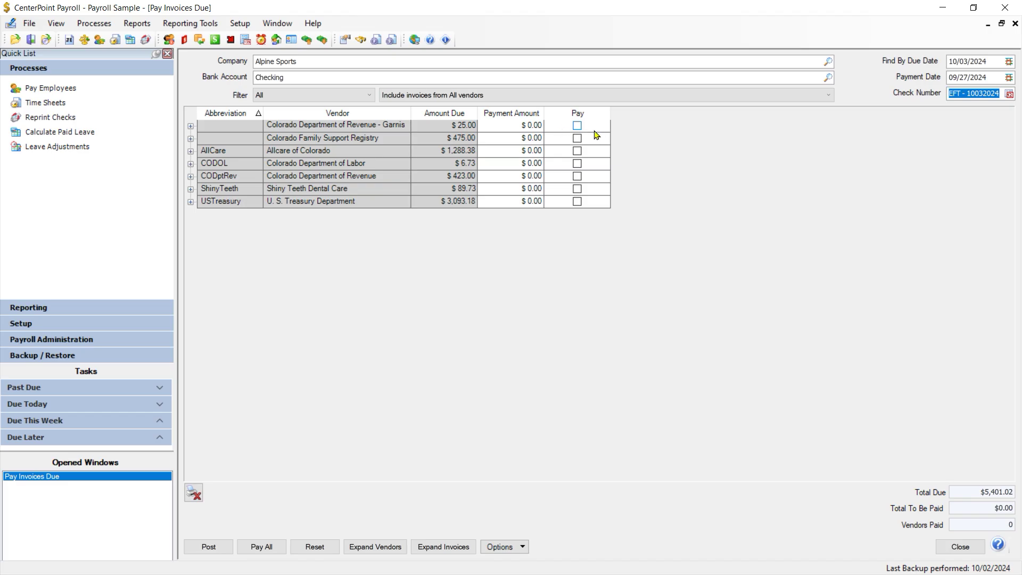
# - Select the Colorado Department of Revenue garnishment and Colorado Family Support Registry invoices for payment and post them
pyautogui.click(577, 126)
pyautogui.click(576, 139)
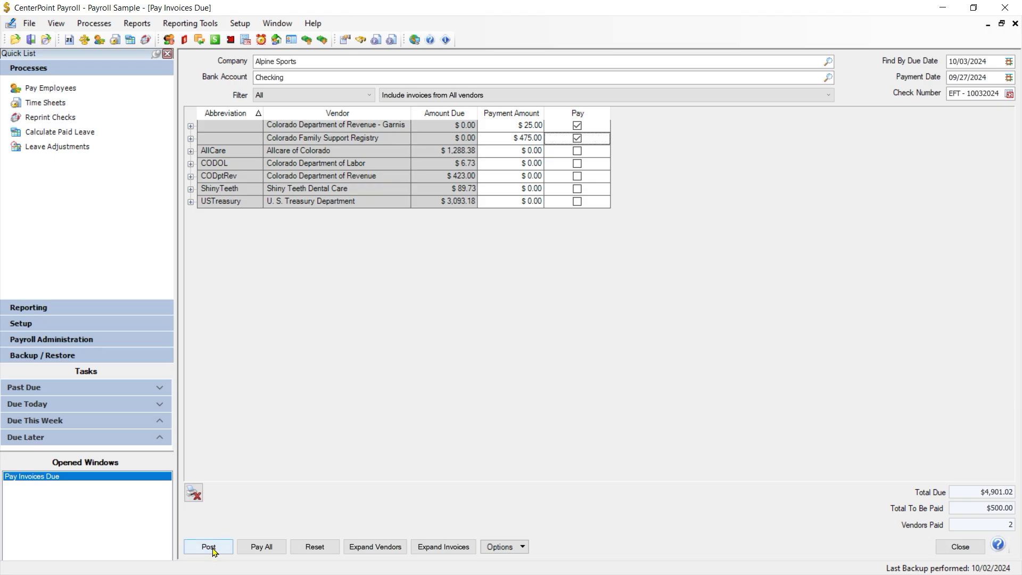
pyautogui.click(212, 550)
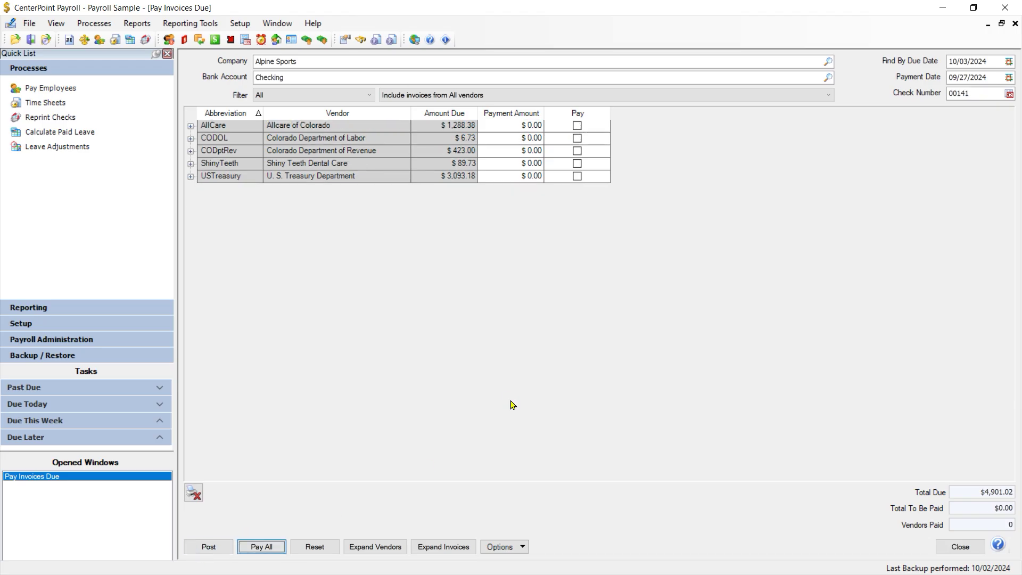